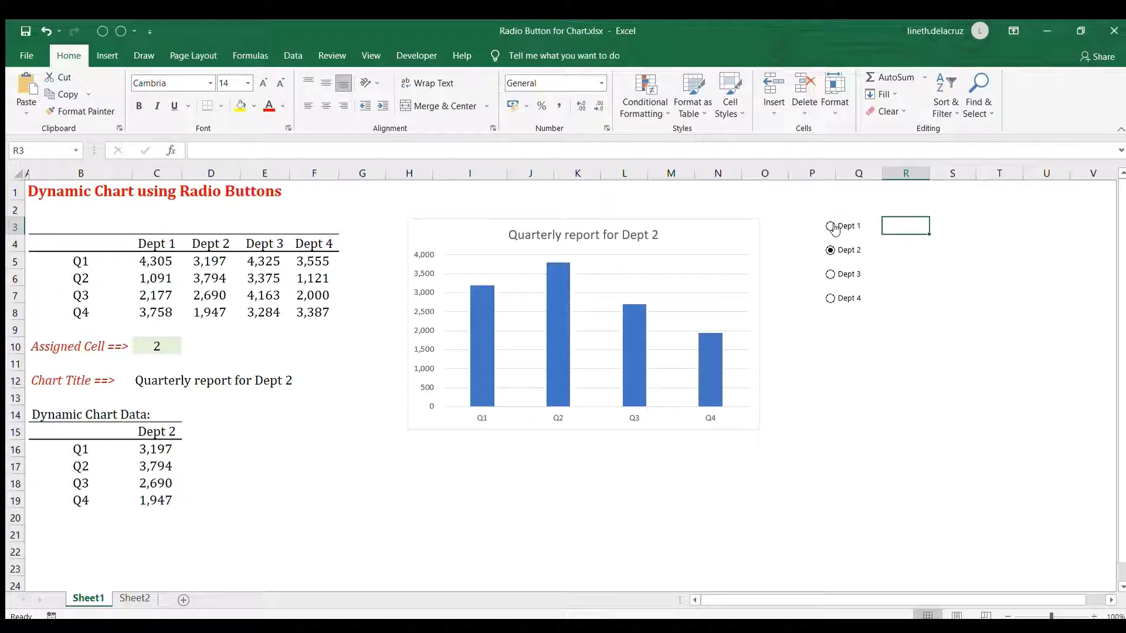
Step: Cycle the Sheet1 chart through Dept 1 to Dept 4, then move to Sheet2
{"action": "left_click", "coordinate": [832, 227]}
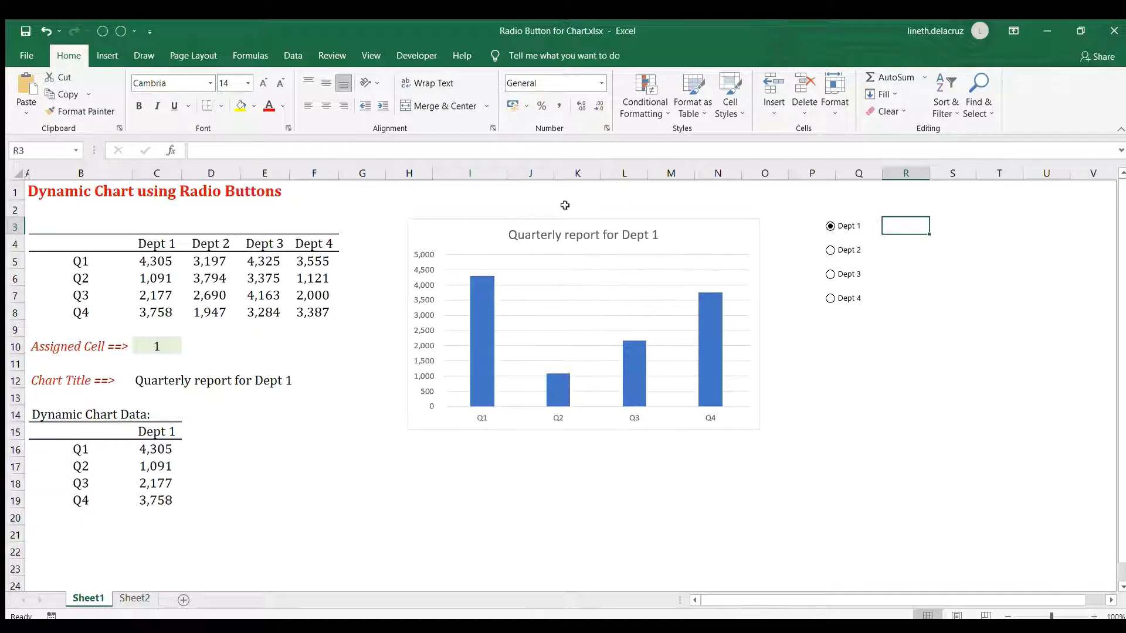
{"action": "left_click", "coordinate": [832, 249]}
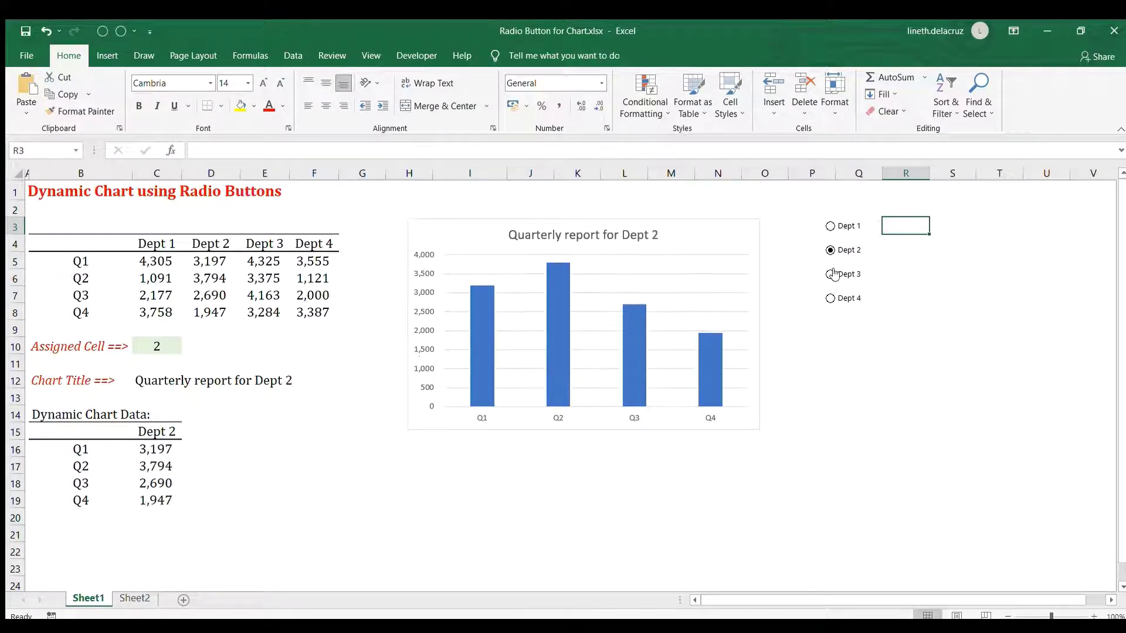
{"action": "left_click", "coordinate": [831, 274]}
{"action": "left_click", "coordinate": [830, 298]}
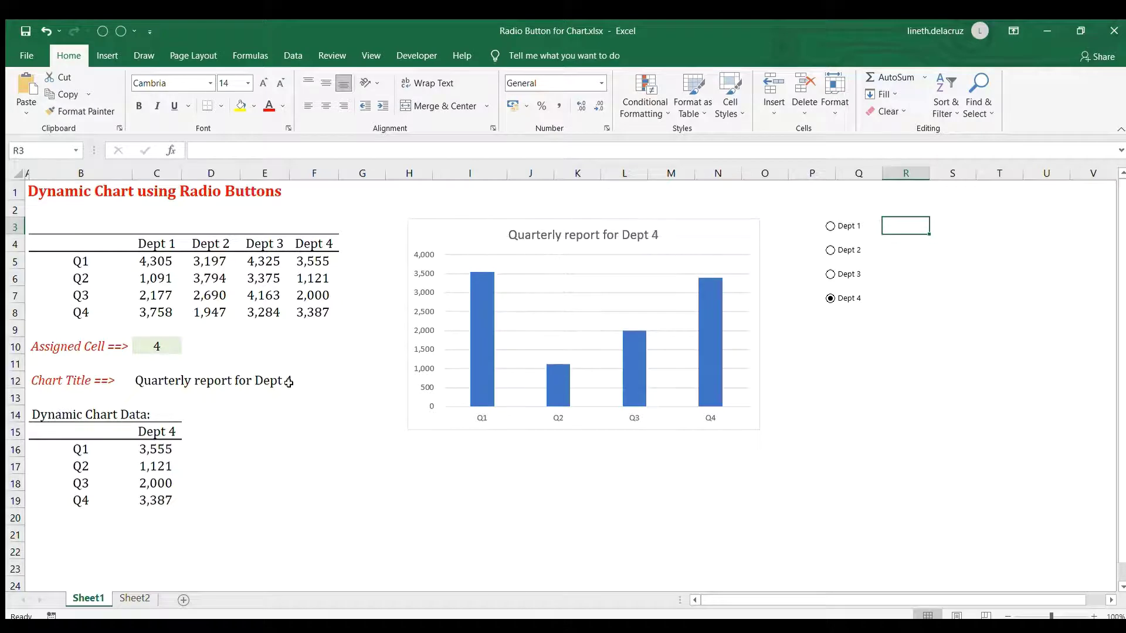
{"action": "left_click", "coordinate": [134, 597]}
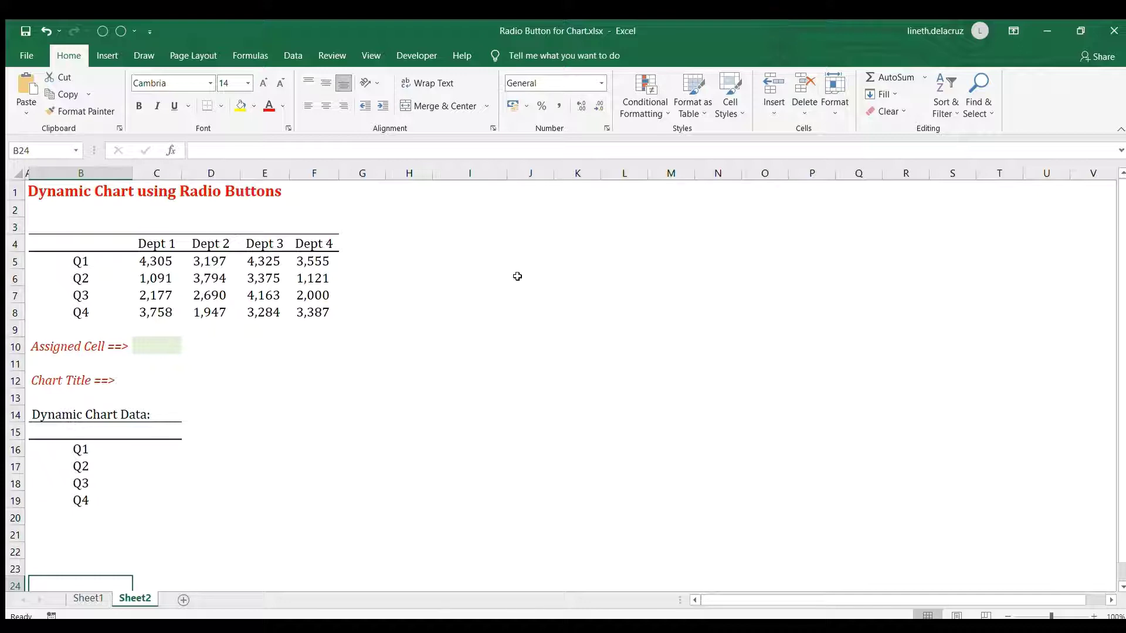
Step: Draw a form-control option button near I4:K5 and relabel it 'Dept 1'
{"action": "left_click", "coordinate": [400, 54]}
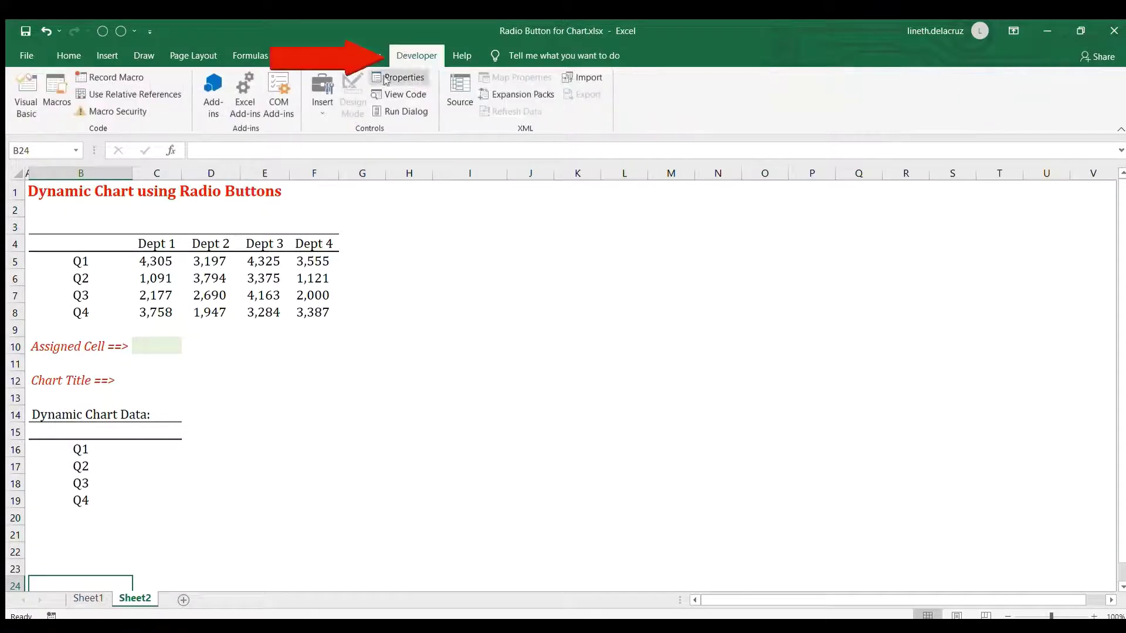
{"action": "left_click", "coordinate": [321, 111]}
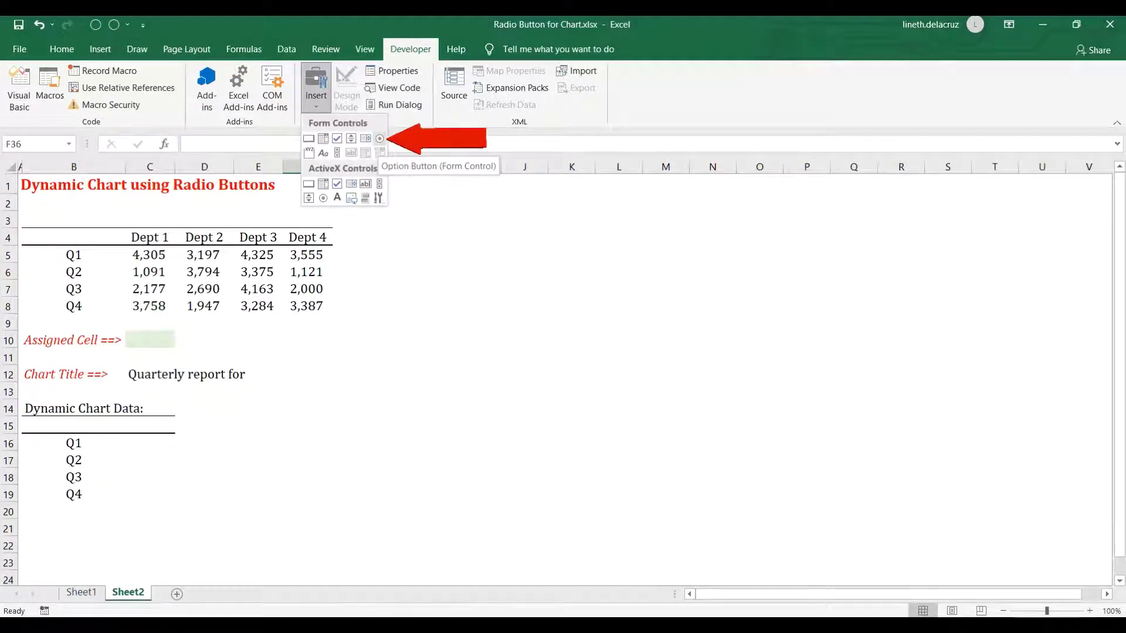
{"action": "left_click", "coordinate": [379, 138]}
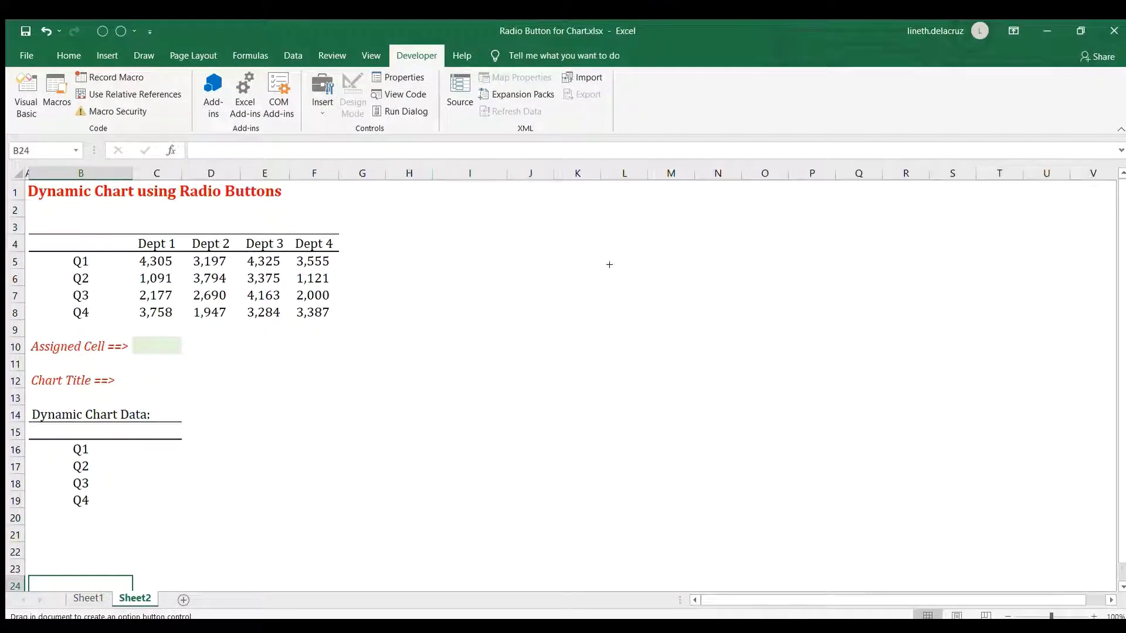
{"action": "left_click_drag", "start_coordinate": [492, 236], "coordinate": [592, 270]}
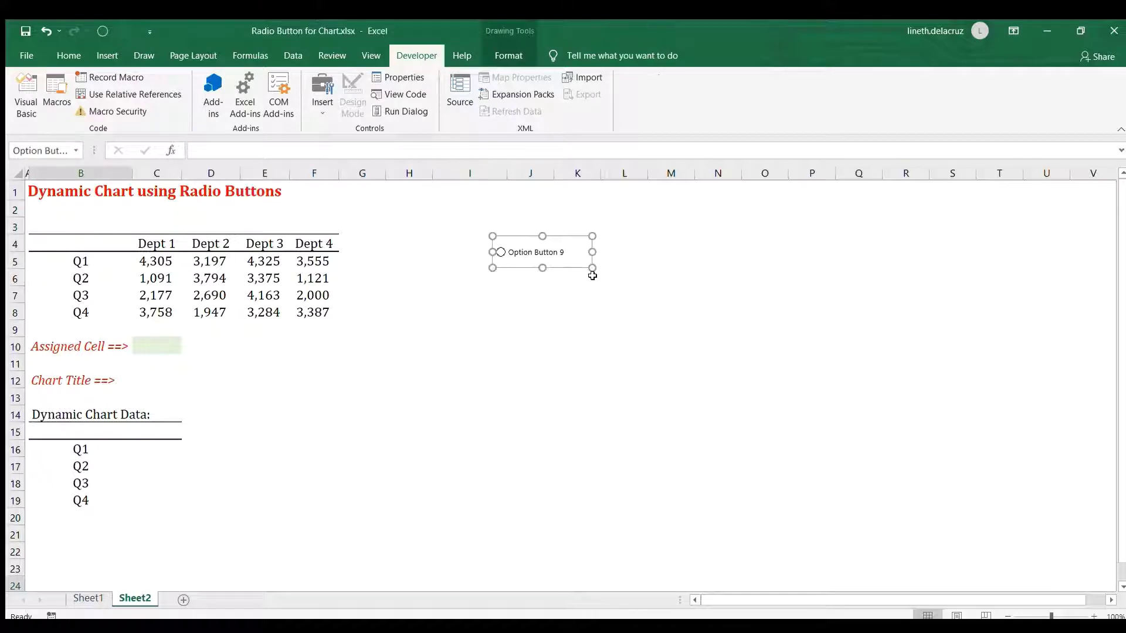
{"action": "left_click", "coordinate": [509, 251]}
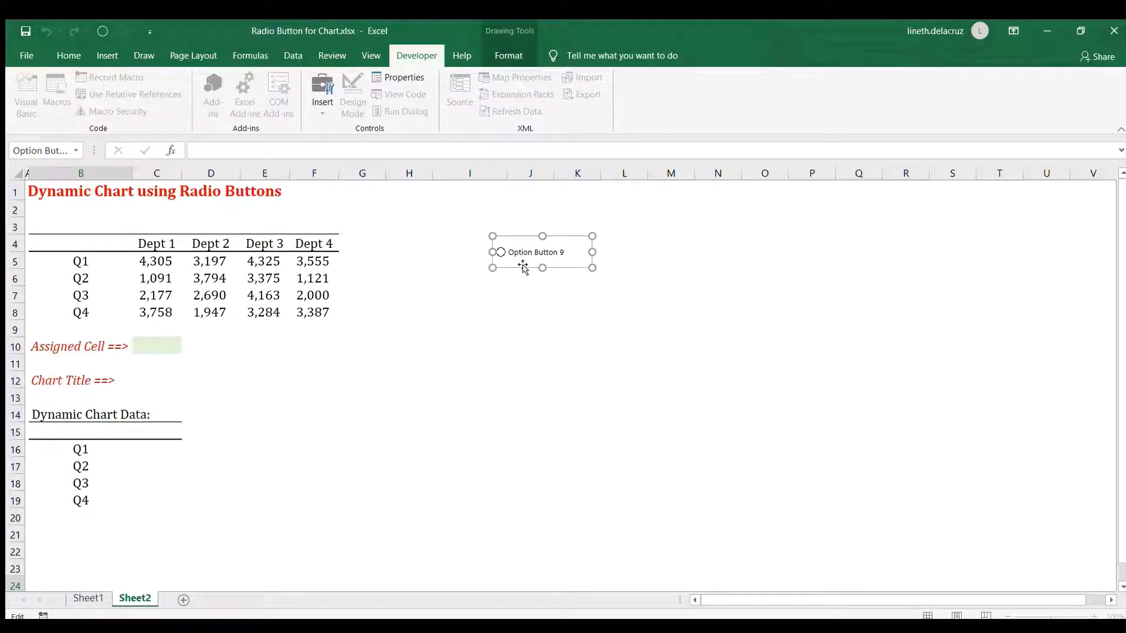
{"action": "key", "text": "Delete"}
{"action": "key", "text": "Delete"}
{"action": "key", "text": "Delete"}
{"action": "key", "text": "Delete"}
{"action": "key", "text": "Delete"}
{"action": "key", "text": "Delete"}
{"action": "key", "text": "Delete"}
{"action": "key", "text": "Delete"}
{"action": "key", "text": "Delete"}
{"action": "key", "text": "Delete"}
{"action": "key", "text": "Delete"}
{"action": "key", "text": "Delete"}
{"action": "key", "text": "Delete"}
{"action": "key", "text": "Delete"}
{"action": "key", "text": "Delete"}
{"action": "type", "text": "Dept 1"}
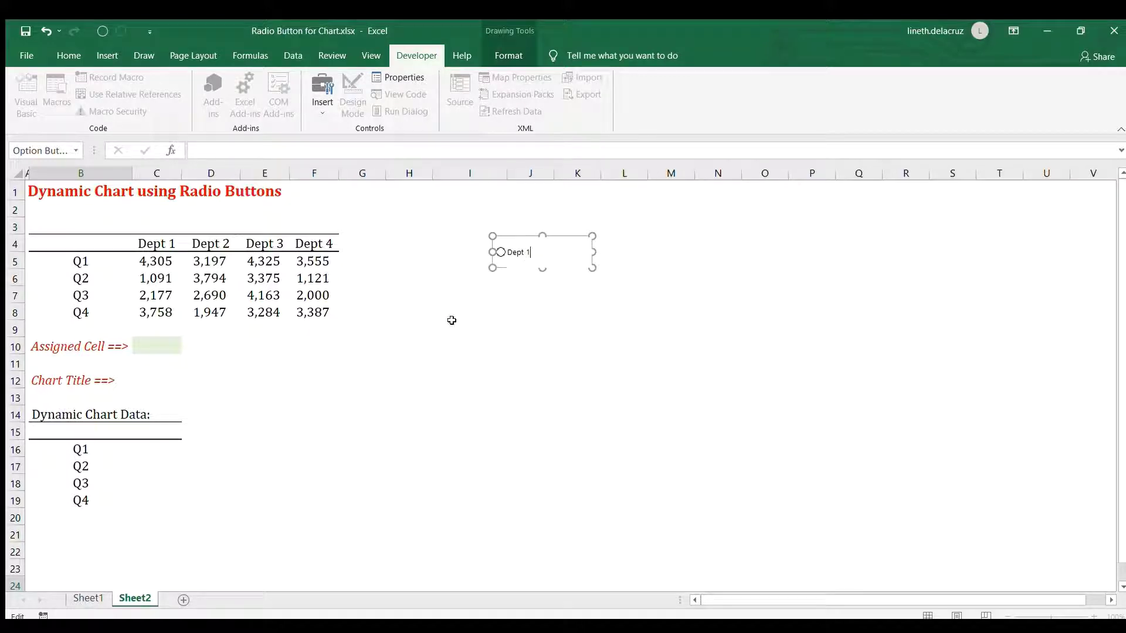
{"action": "left_click", "coordinate": [549, 297]}
{"action": "left_click", "coordinate": [519, 254], "text": "ctrl"}
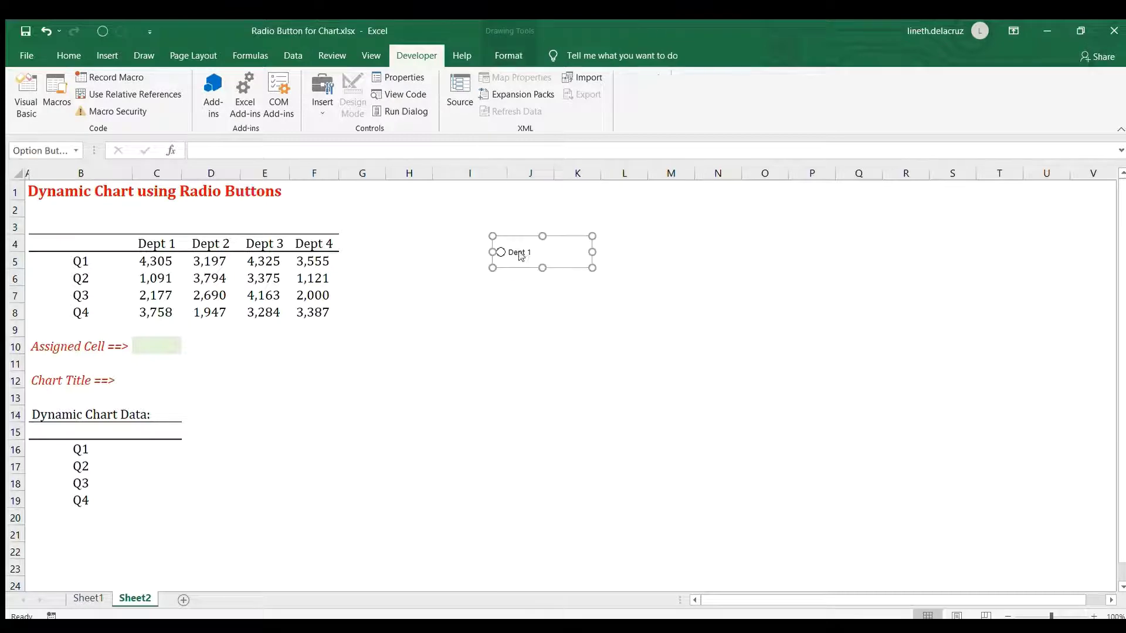
Step: Copy the Dept 1 option button and paste a copy relabelled 'Dept 2'
{"action": "right_click", "coordinate": [583, 267]}
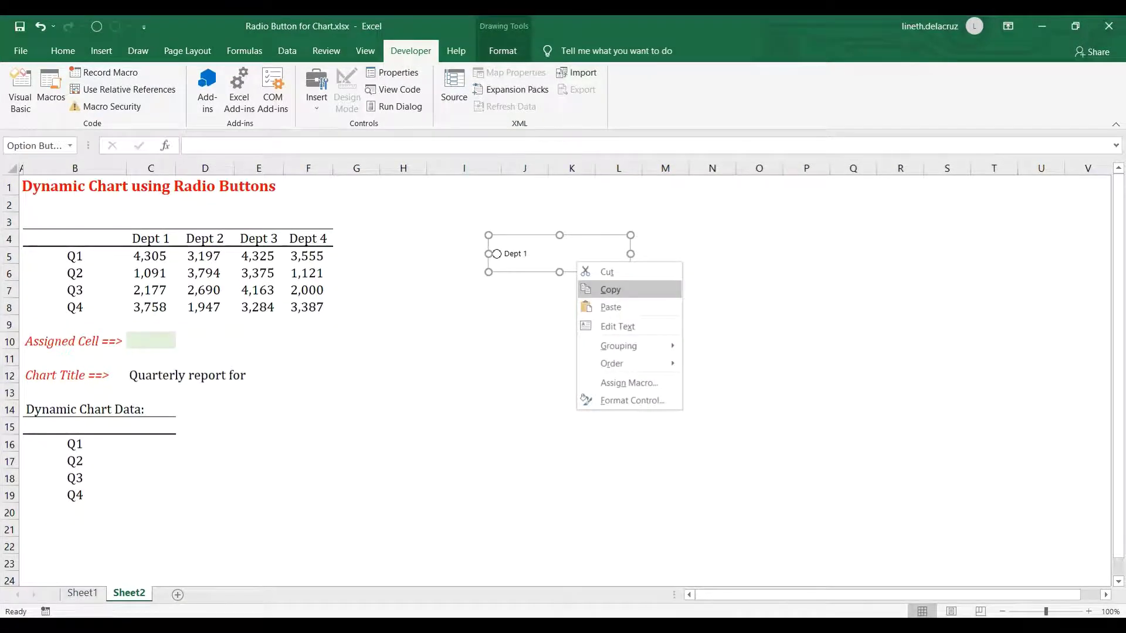
{"action": "left_click", "coordinate": [610, 290]}
{"action": "left_click", "coordinate": [548, 296]}
{"action": "key", "text": "ctrl+v"}
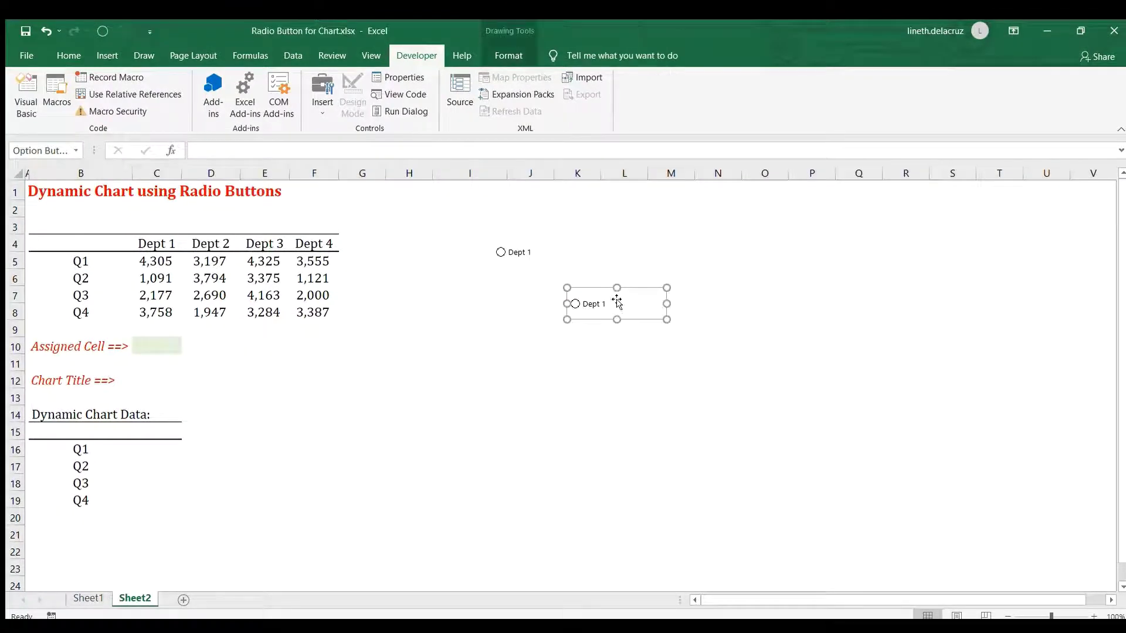
{"action": "left_click", "coordinate": [612, 308]}
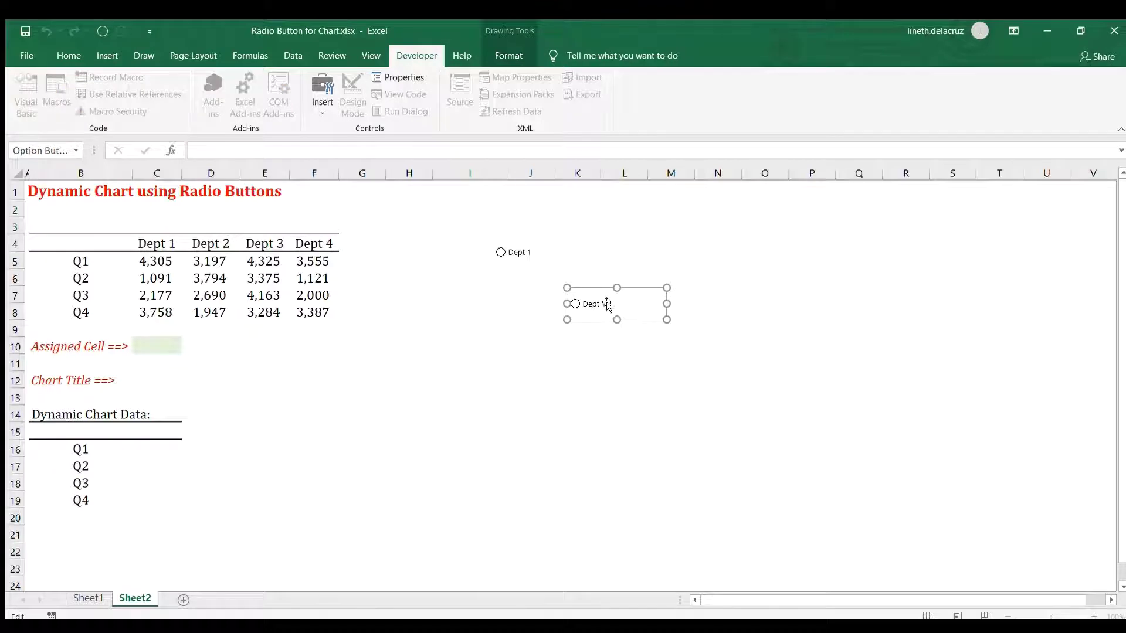
{"action": "key", "text": "BackSpace"}
{"action": "type", "text": "2"}
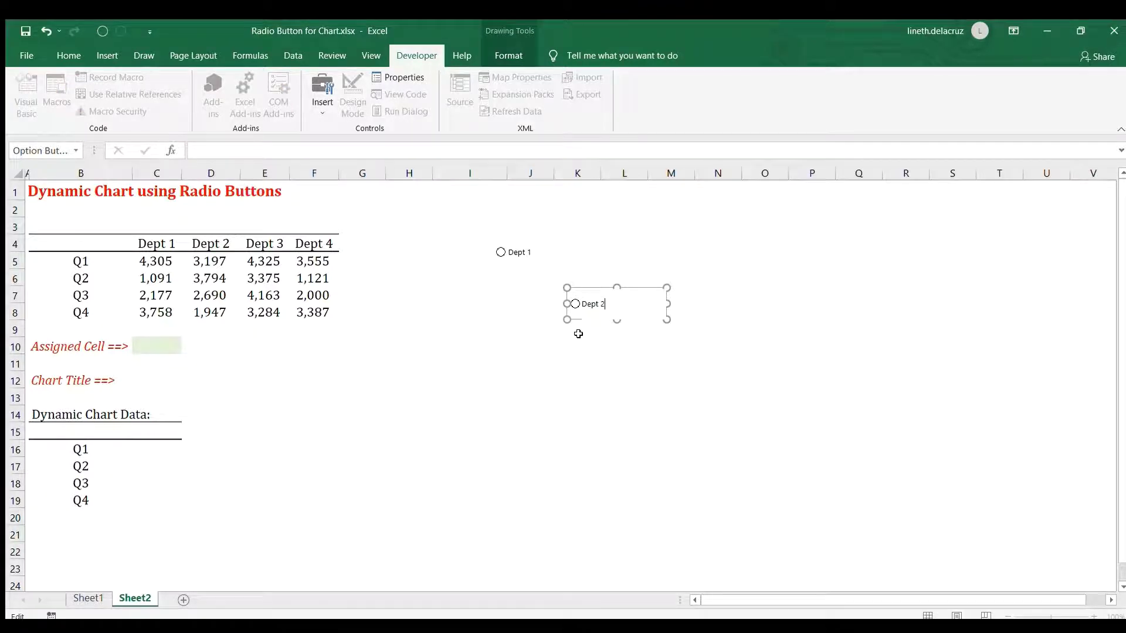
{"action": "left_click", "coordinate": [610, 364]}
Step: Paste a third option button and relabel it 'Dept 3'
{"action": "key", "text": "ctrl+v"}
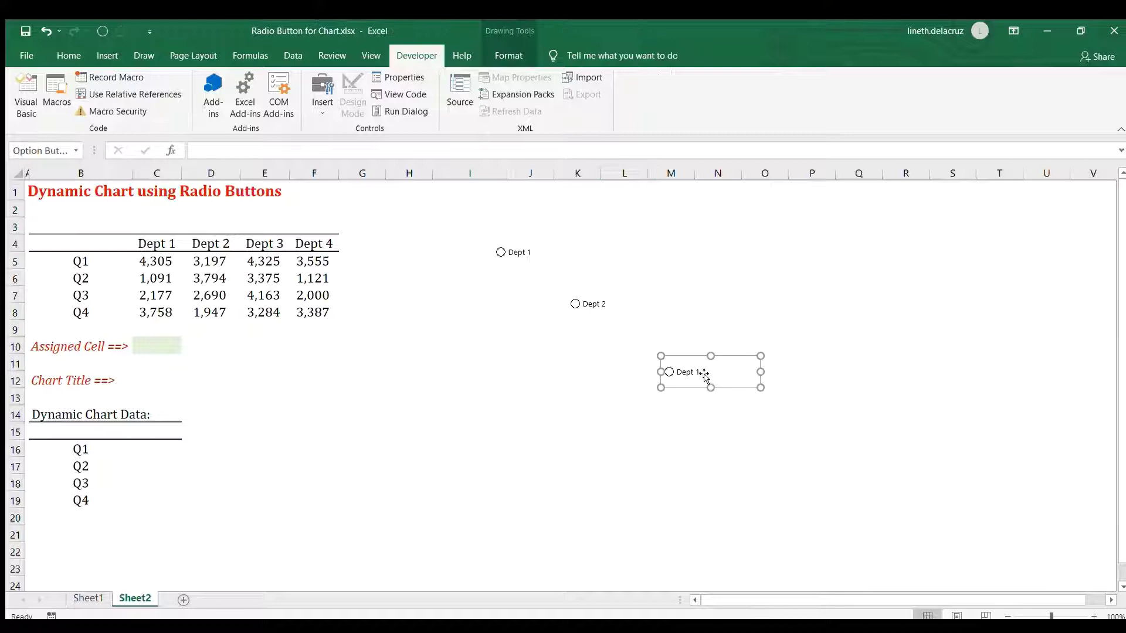
{"action": "left_click", "coordinate": [702, 374]}
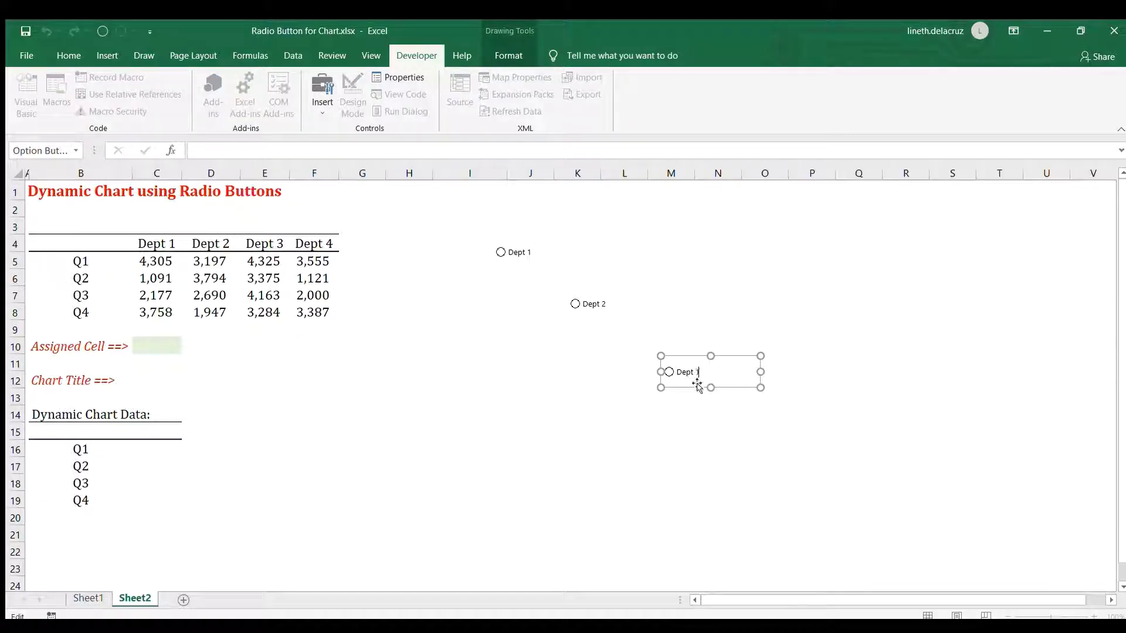
{"action": "key", "text": "BackSpace"}
{"action": "left_click", "coordinate": [639, 430]}
Step: Paste a fourth option button relabelled 'Dept 4' and select all four buttons
{"action": "key", "text": "ctrl+v"}
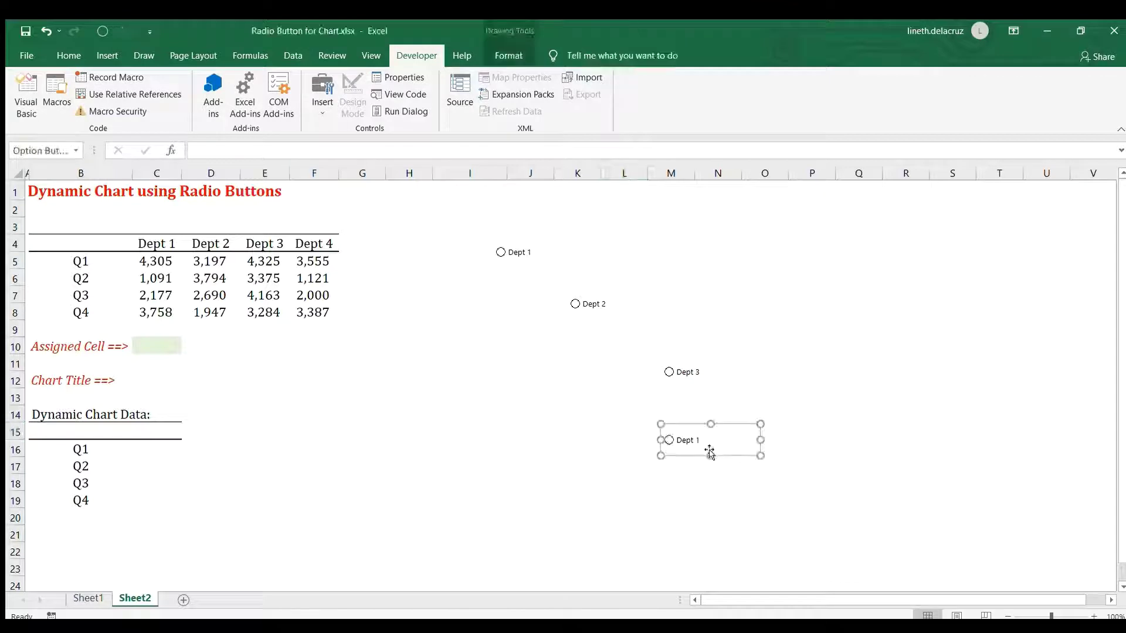
{"action": "left_click", "coordinate": [710, 456]}
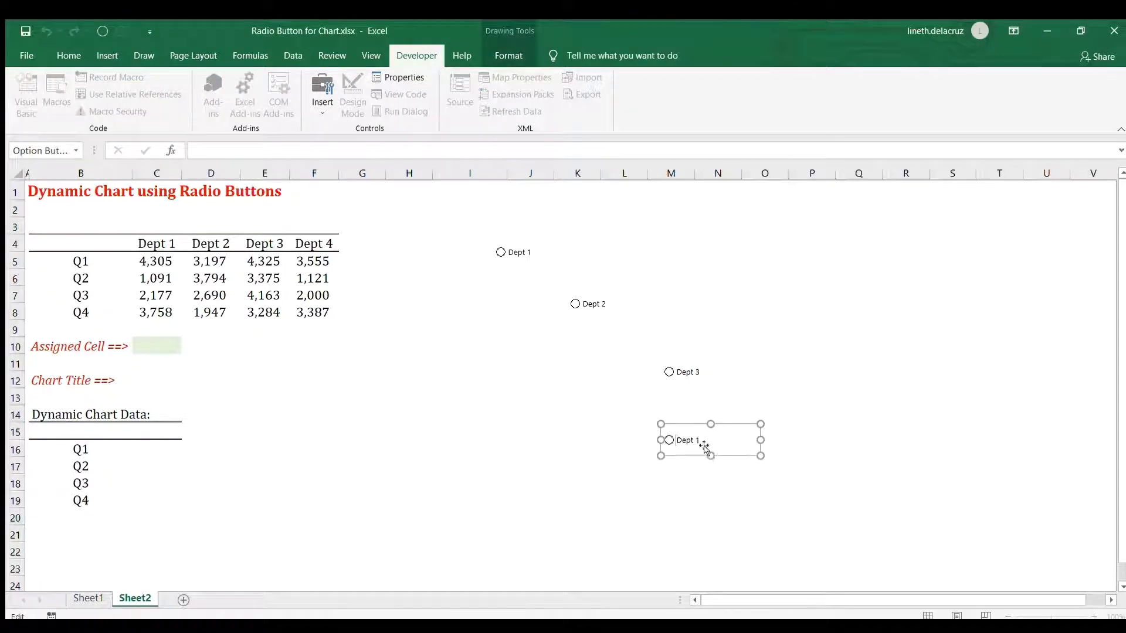
{"action": "key", "text": "ctrl+Right"}
{"action": "key", "text": "Delete"}
{"action": "type", "text": "4"}
{"action": "left_click", "coordinate": [711, 401]}
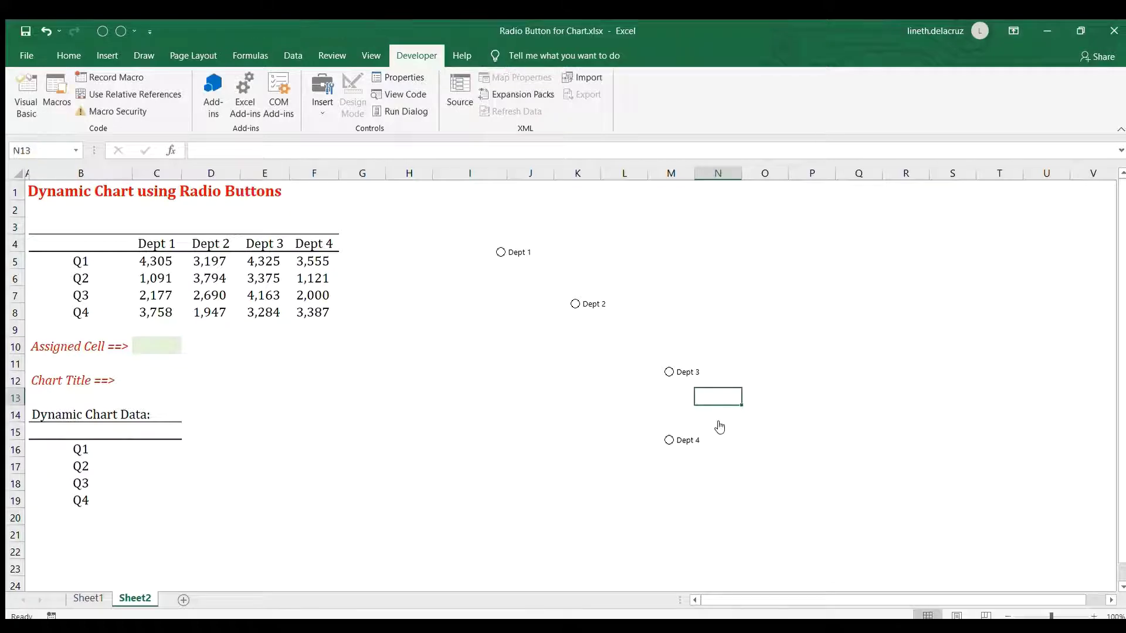
{"action": "left_click", "coordinate": [710, 424], "text": "ctrl"}
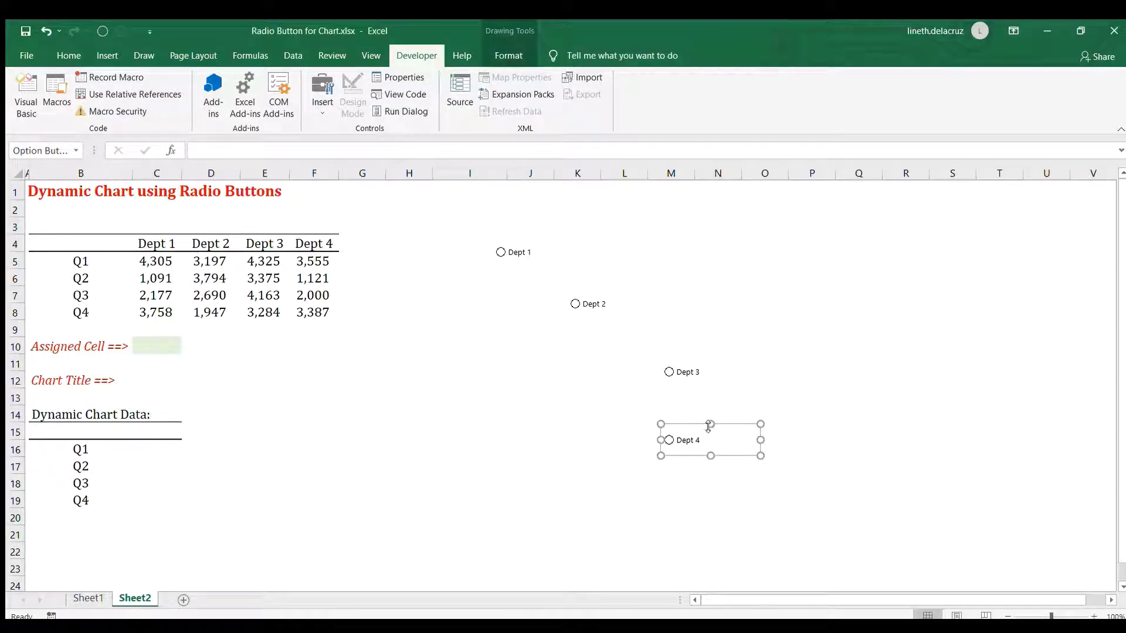
{"action": "key", "text": "ctrl+a"}
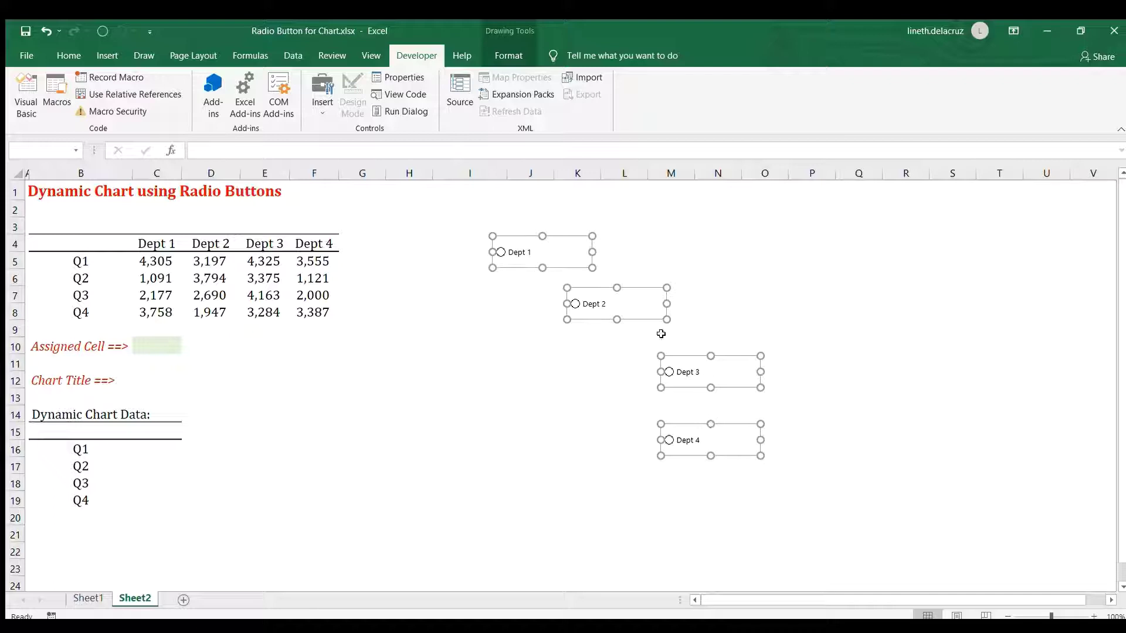
Step: Stack the Dept 2, Dept 3 and Dept 4 buttons directly below Dept 1
{"action": "left_click", "coordinate": [636, 324]}
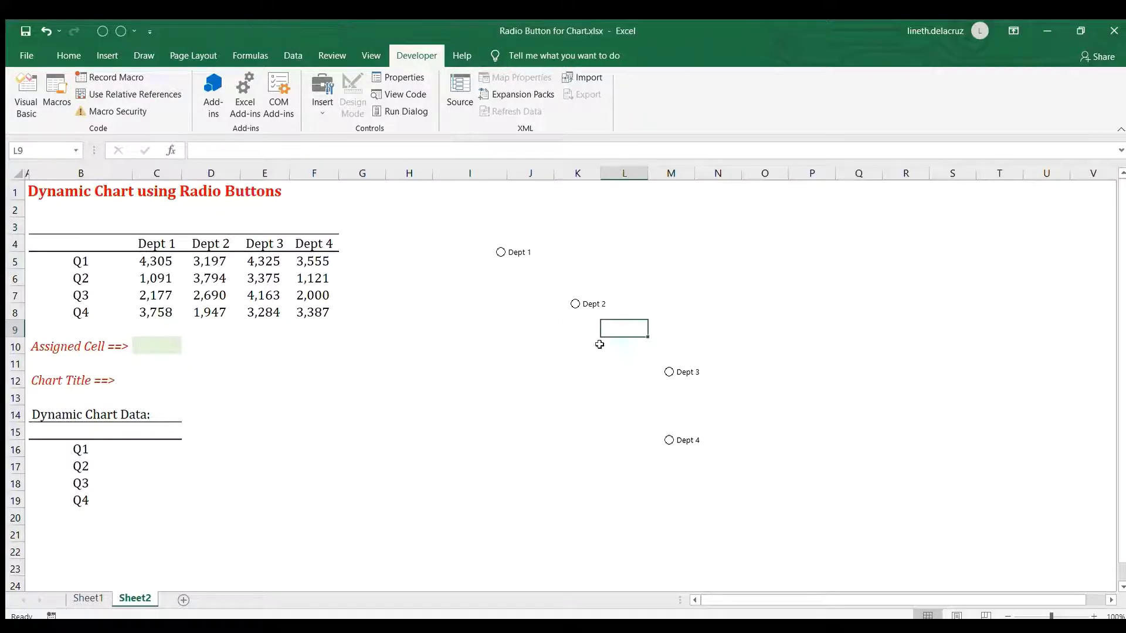
{"action": "left_click", "coordinate": [592, 304], "text": "ctrl"}
{"action": "left_click_drag", "start_coordinate": [596, 285], "coordinate": [510, 264]}
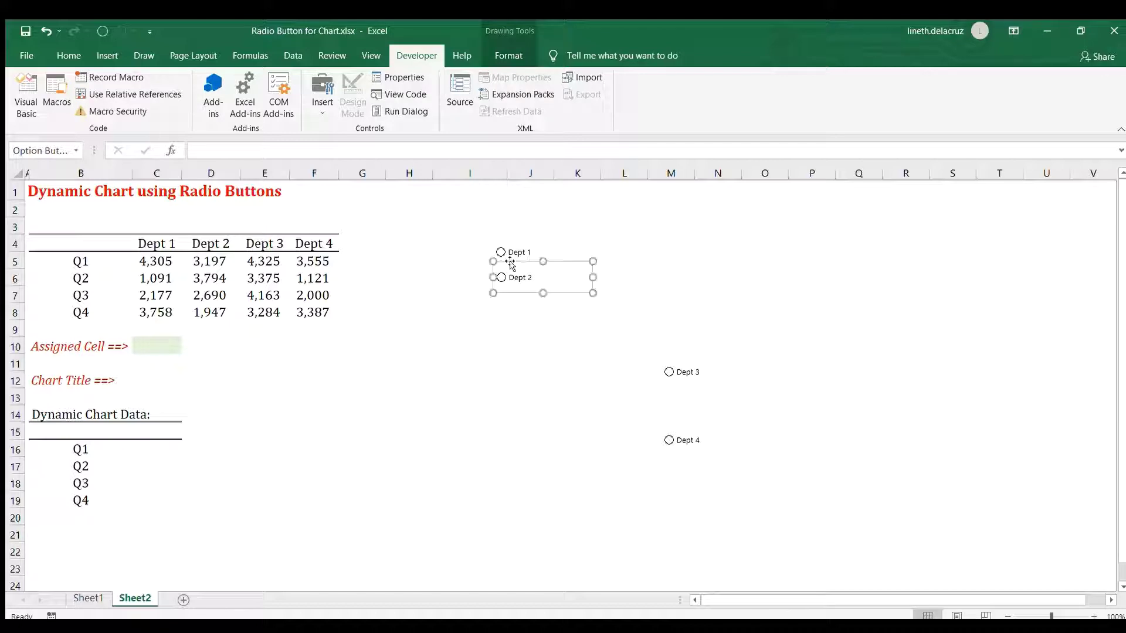
{"action": "left_click", "coordinate": [686, 360], "text": "ctrl"}
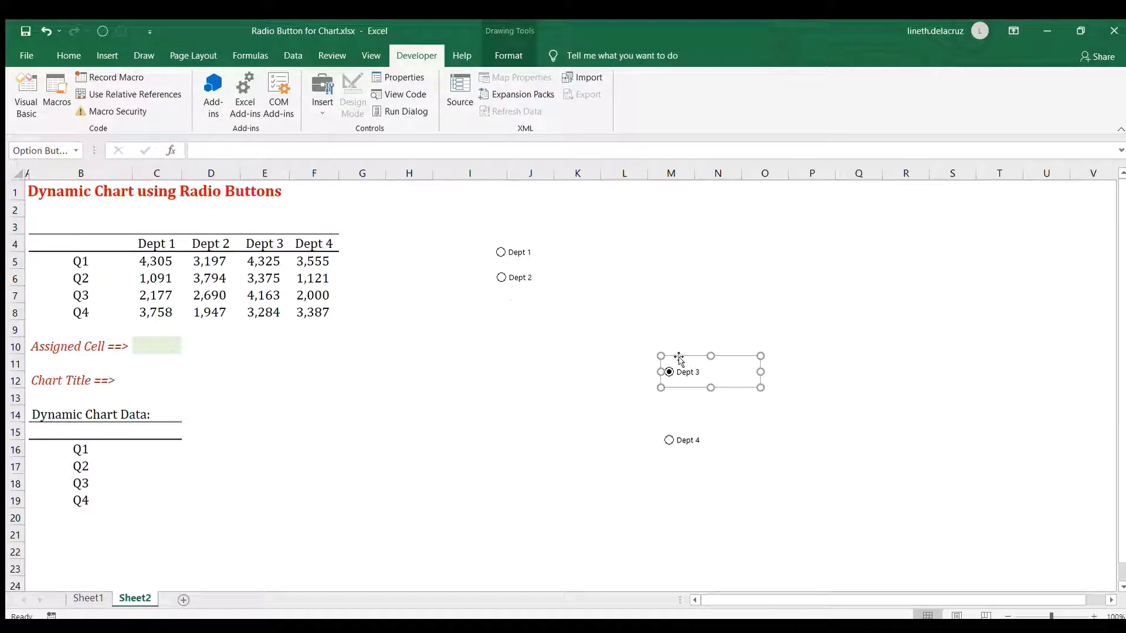
{"action": "left_click_drag", "start_coordinate": [678, 359], "coordinate": [506, 296]}
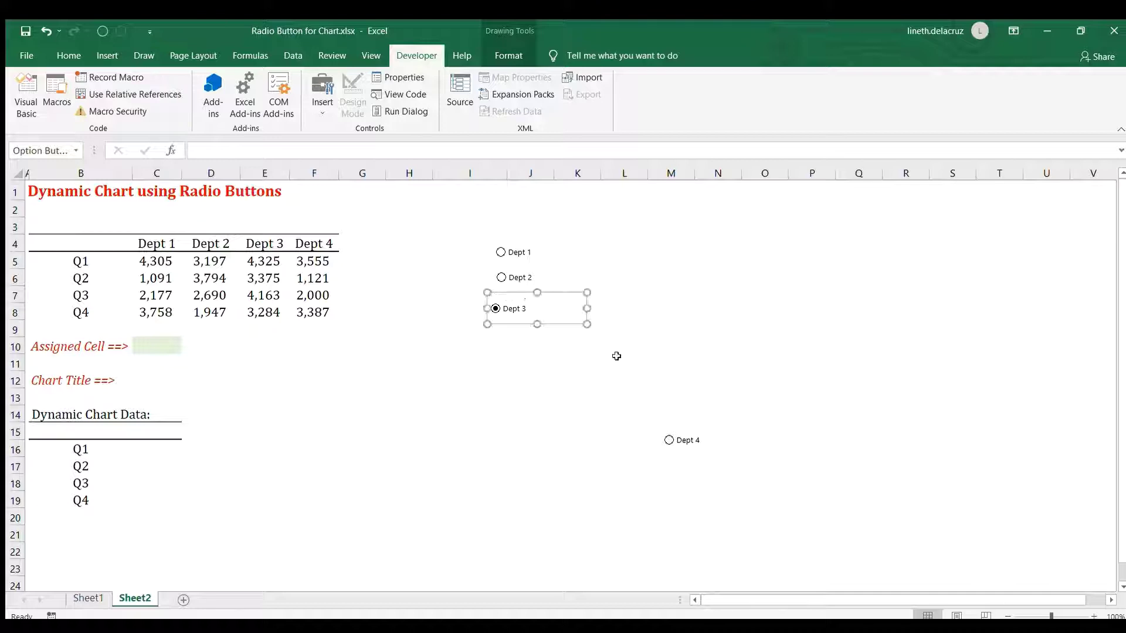
{"action": "left_click", "coordinate": [689, 433], "text": "ctrl"}
{"action": "left_click_drag", "start_coordinate": [691, 425], "coordinate": [519, 320]}
Step: Select all four option buttons and move the group right to column P
{"action": "left_click", "coordinate": [629, 314]}
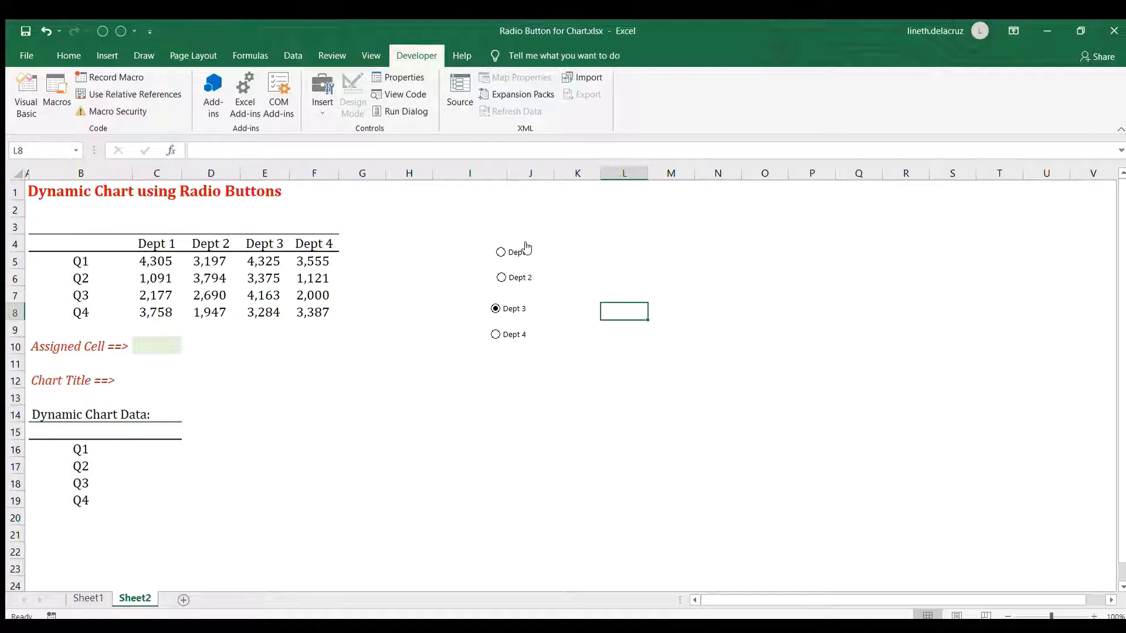
{"action": "left_click", "coordinate": [525, 249], "text": "ctrl"}
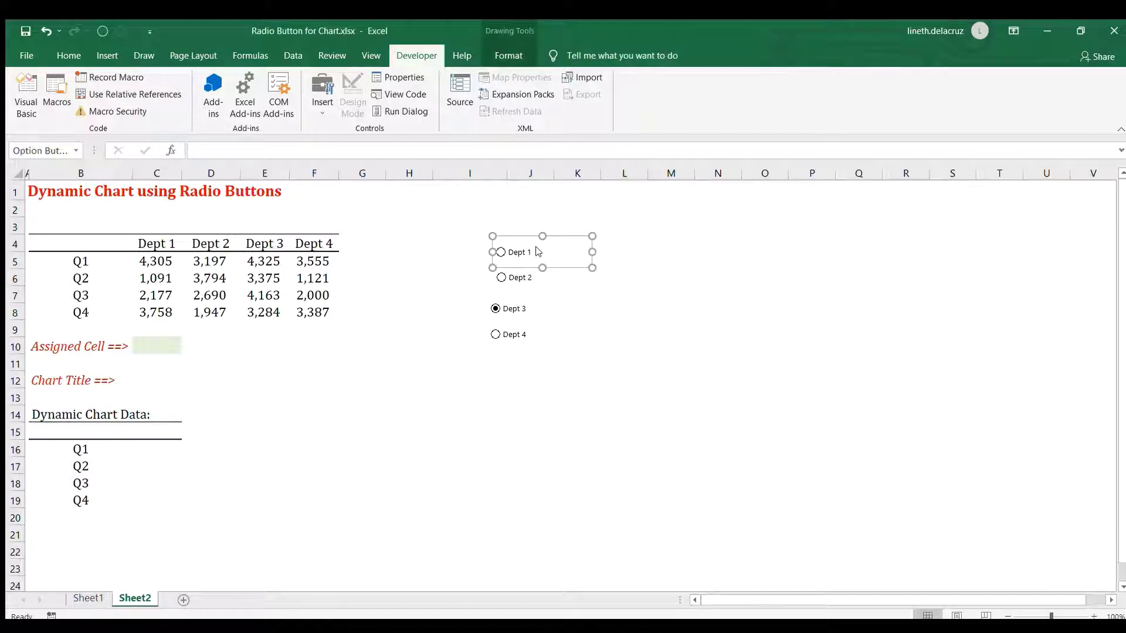
{"action": "key", "text": "ctrl+a"}
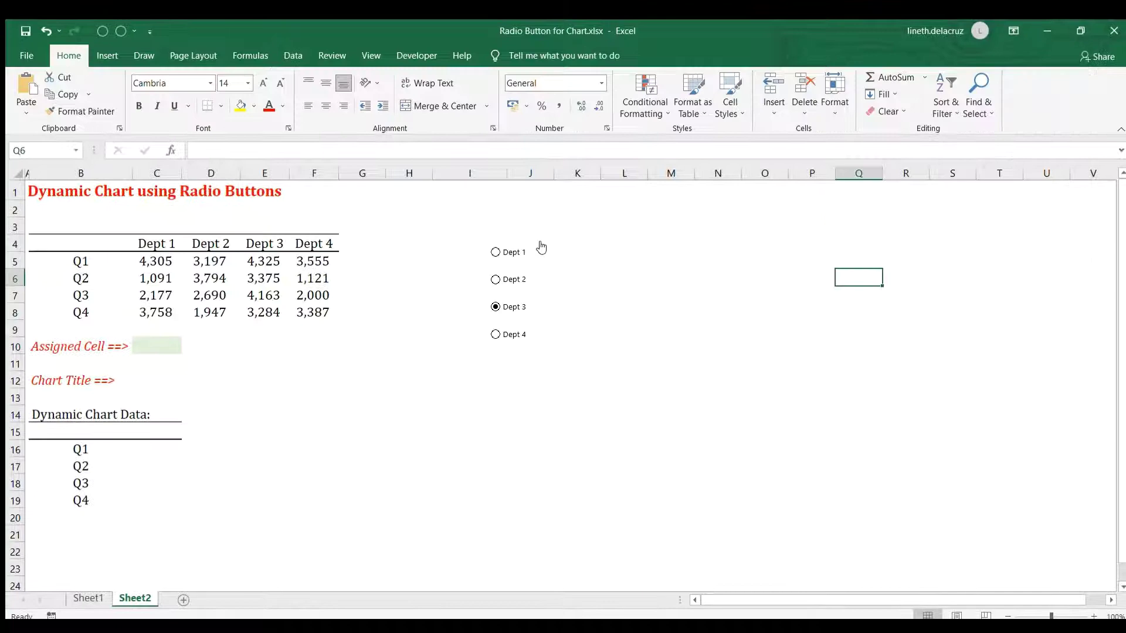
{"action": "left_click", "coordinate": [542, 246], "text": "ctrl"}
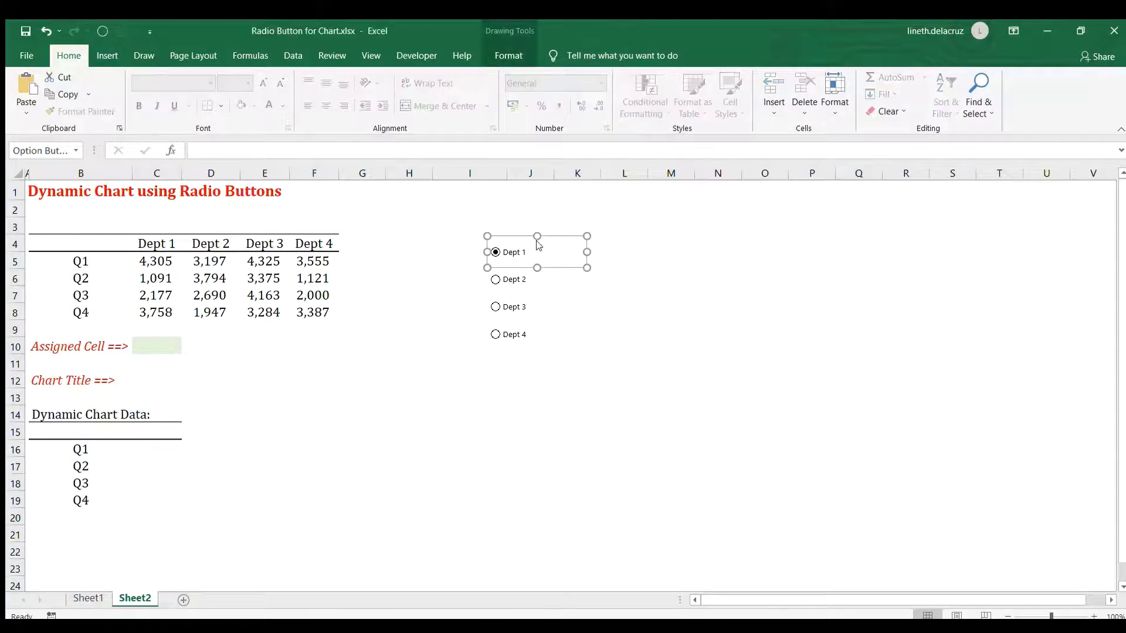
{"action": "key", "text": "ctrl+a"}
{"action": "mouse_move", "coordinate": [559, 241]}
{"action": "left_mouse_down"}
{"action": "mouse_move", "coordinate": [819, 241]}
{"action": "mouse_move", "coordinate": [859, 226]}
{"action": "left_mouse_up"}
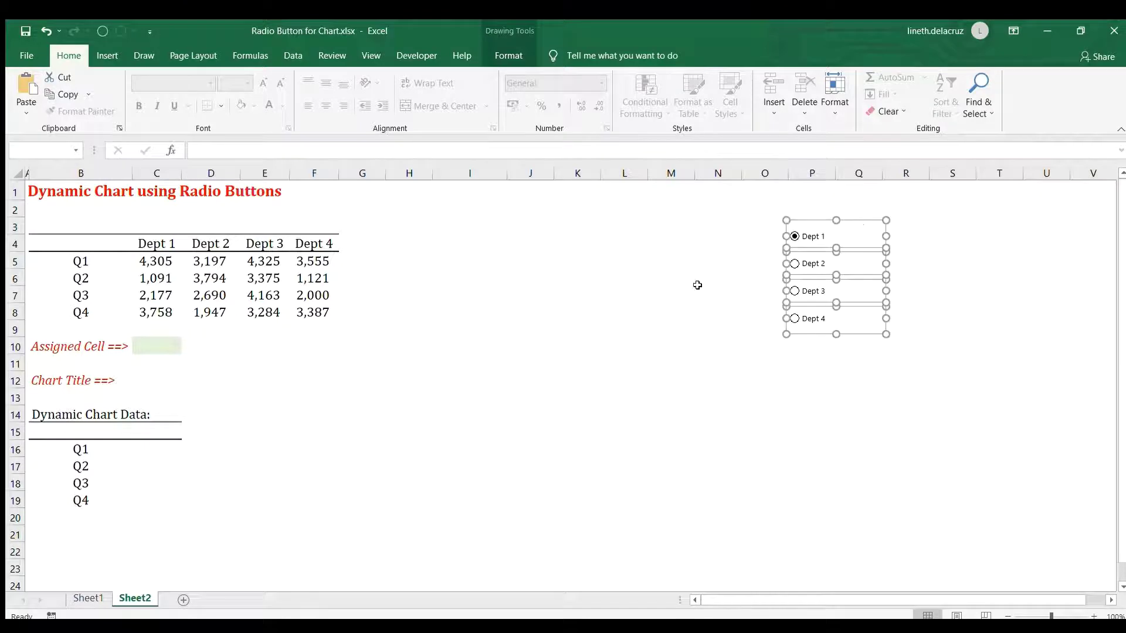
{"action": "left_click", "coordinate": [638, 277]}
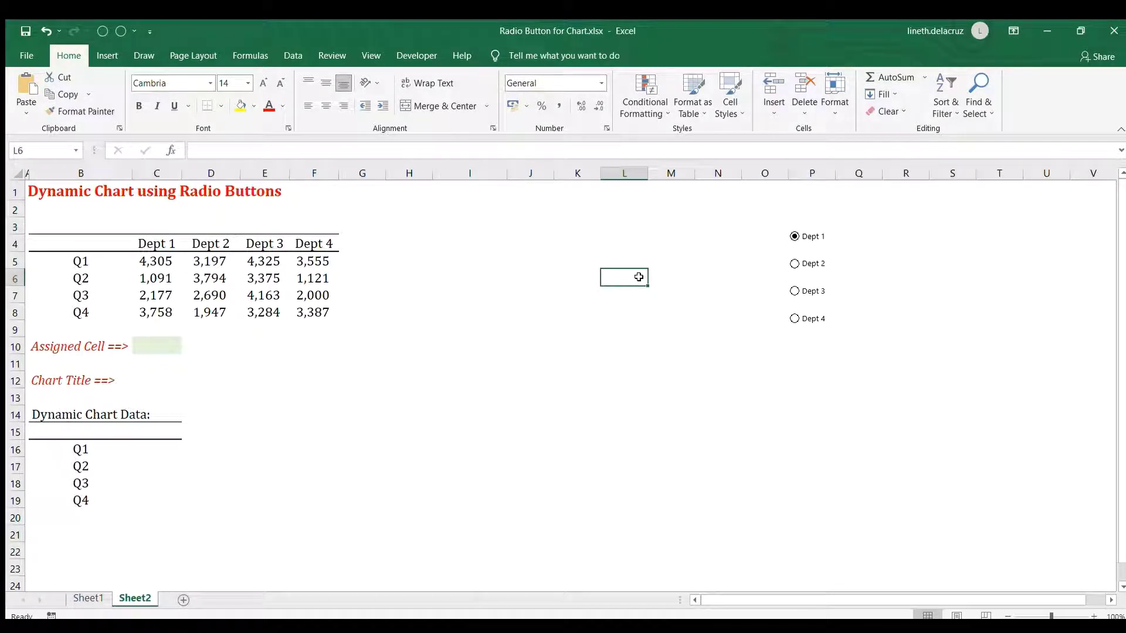
Step: Set the option buttons' cell link to $C$10, then test Dept 2, 3 and 4, leaving 4
{"action": "right_click", "coordinate": [819, 236]}
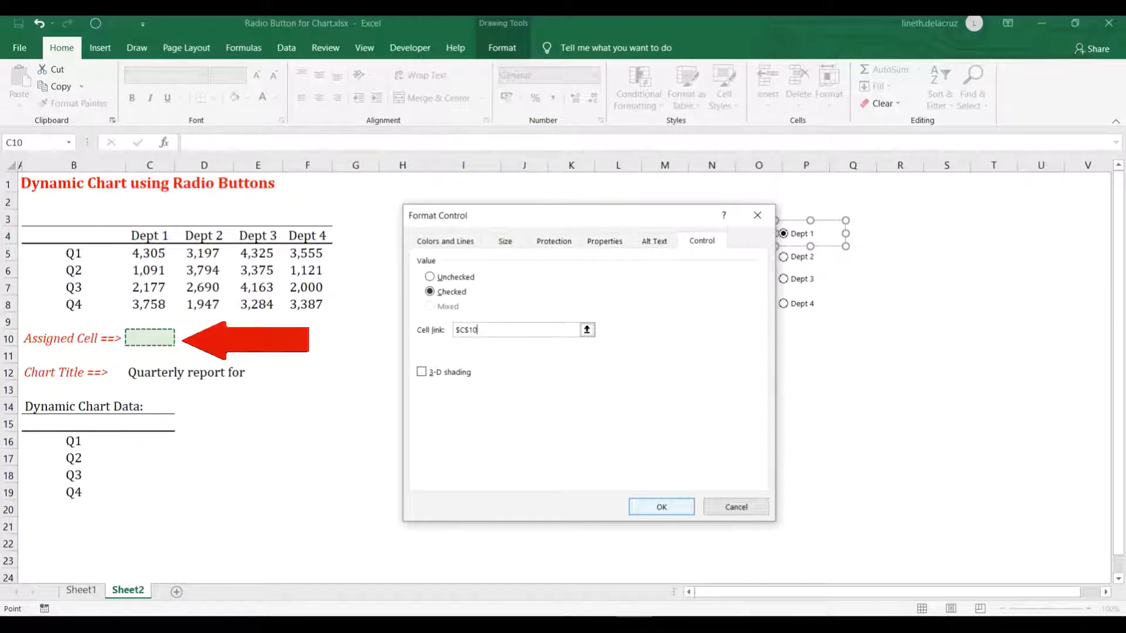
{"action": "key", "text": "Return"}
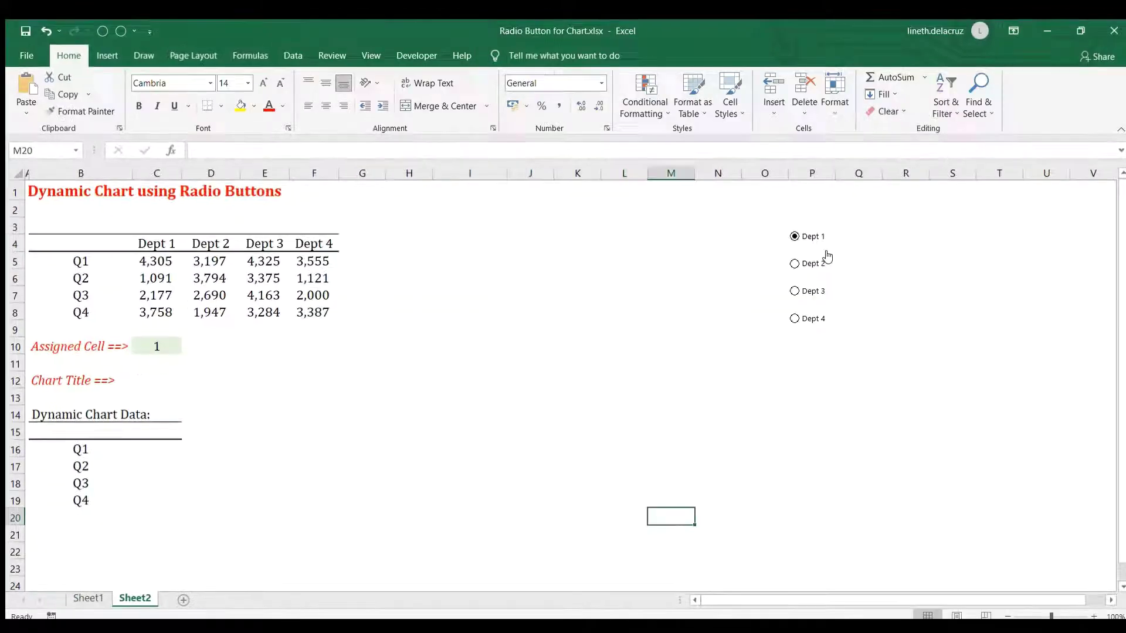
{"action": "left_click", "coordinate": [806, 257], "text": "ctrl"}
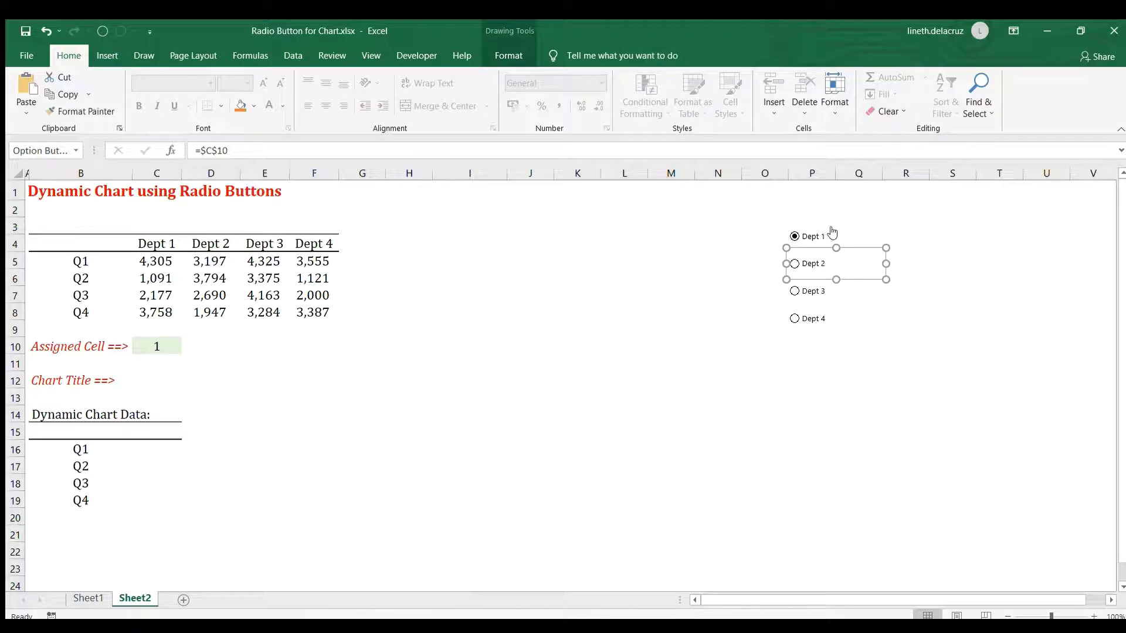
{"action": "left_click", "coordinate": [839, 227]}
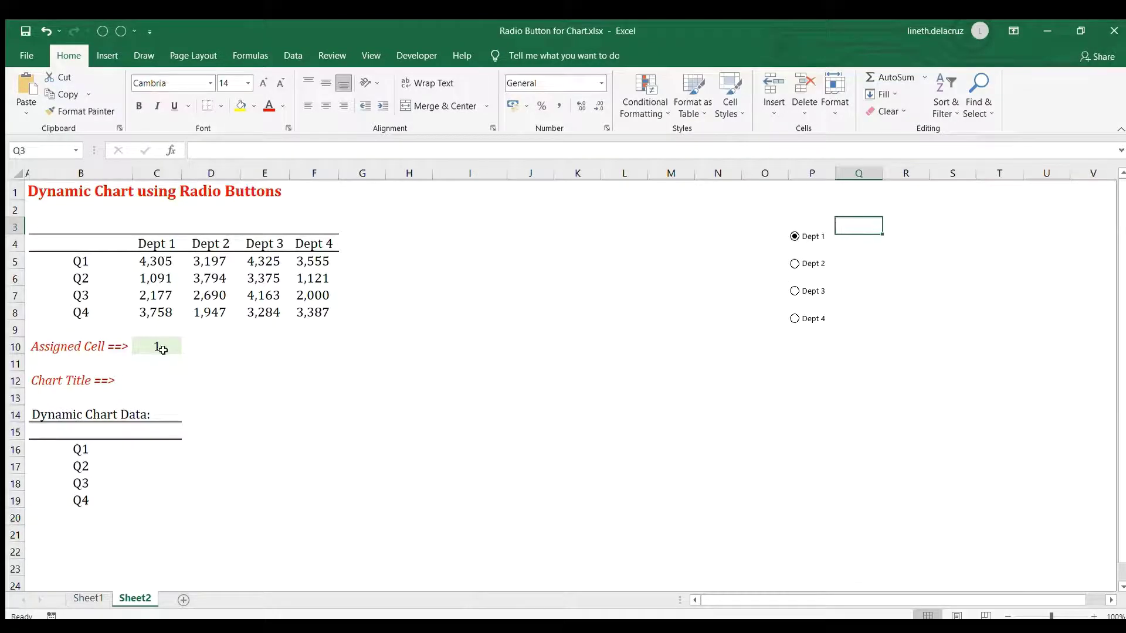
{"action": "left_click", "coordinate": [796, 264]}
{"action": "left_click", "coordinate": [796, 291]}
{"action": "left_click", "coordinate": [796, 318]}
{"action": "left_click", "coordinate": [788, 414]}
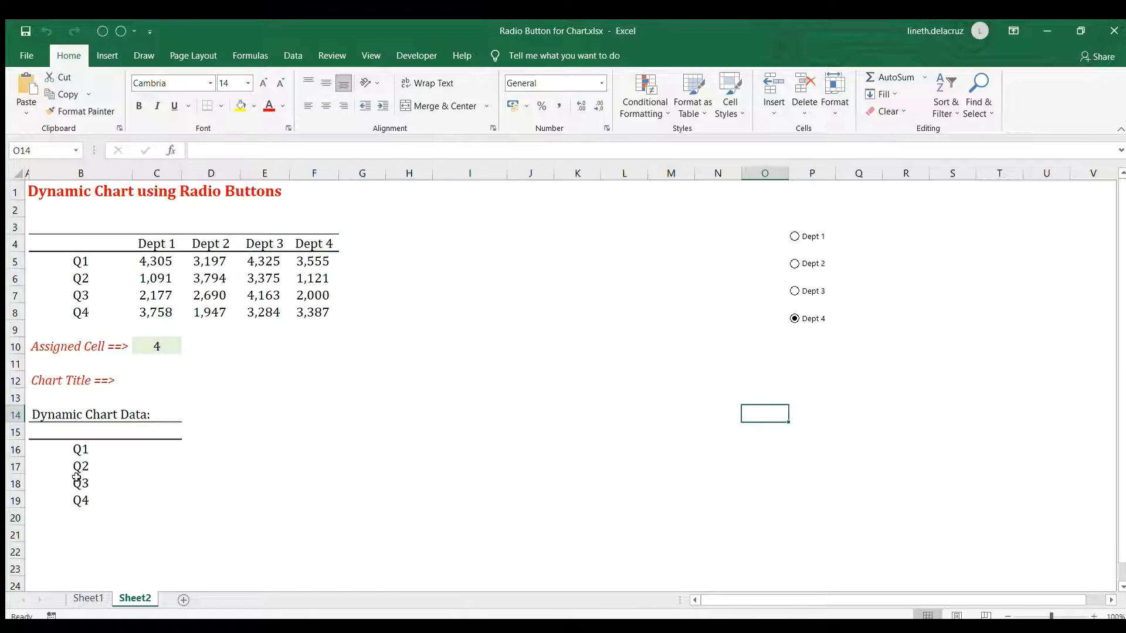
Step: Enter =INDEX(C4:F4,,C10) in C15 and confirm it shows Dept 1 when Dept 1 is chosen
{"action": "left_click", "coordinate": [118, 431]}
{"action": "left_click", "coordinate": [139, 428]}
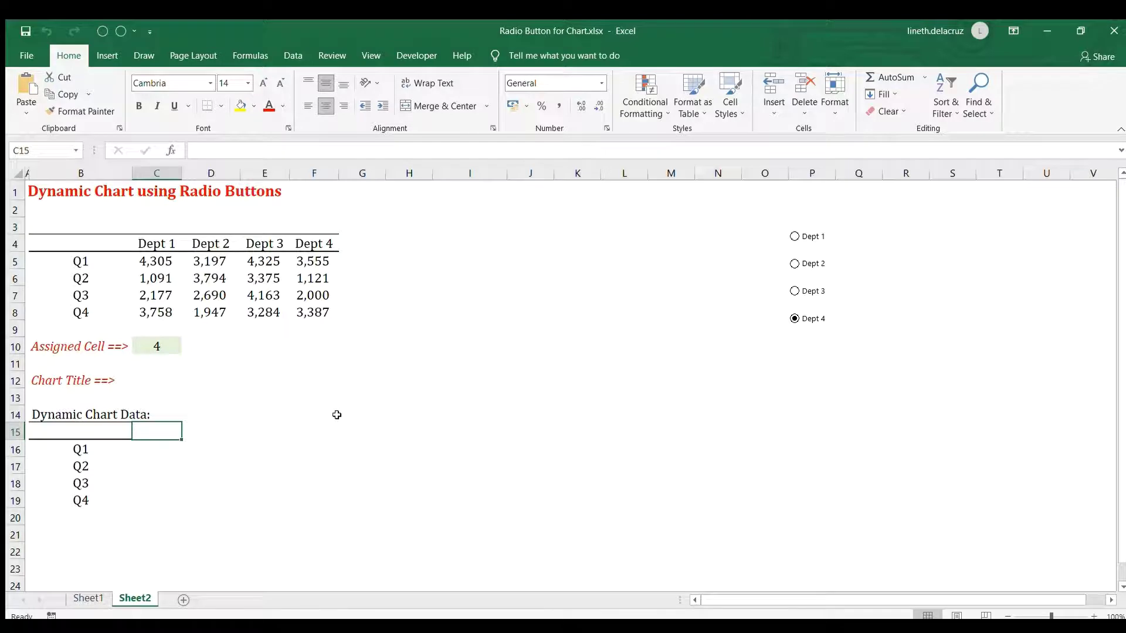
{"action": "type", "text": "=index("}
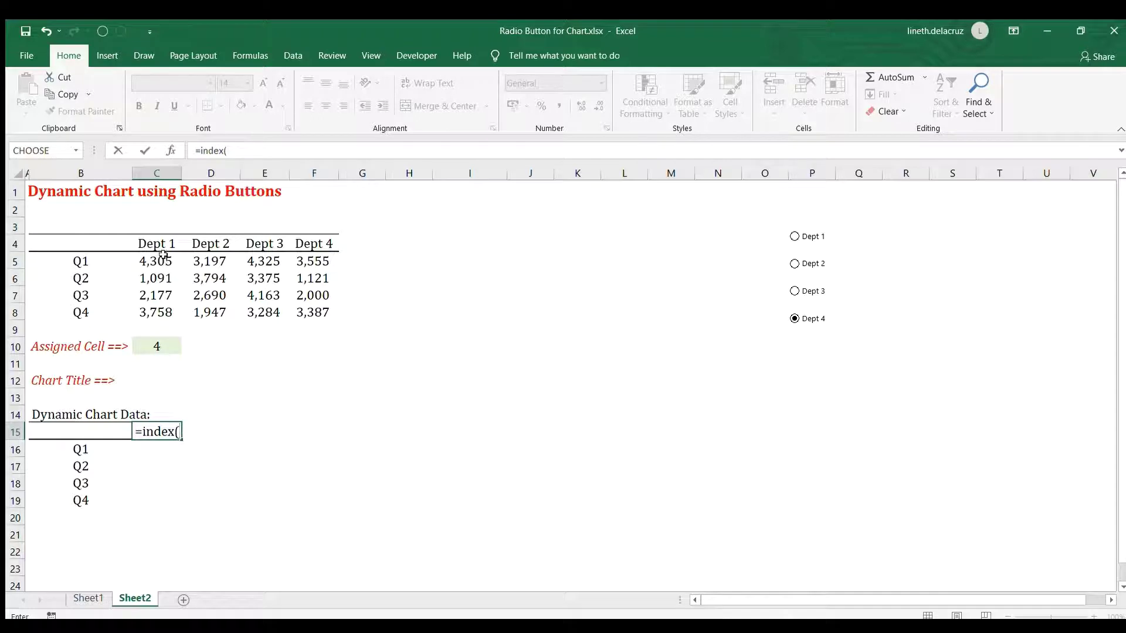
{"action": "left_click", "coordinate": [146, 241]}
{"action": "left_click_drag", "start_coordinate": [146, 241], "coordinate": [321, 242]}
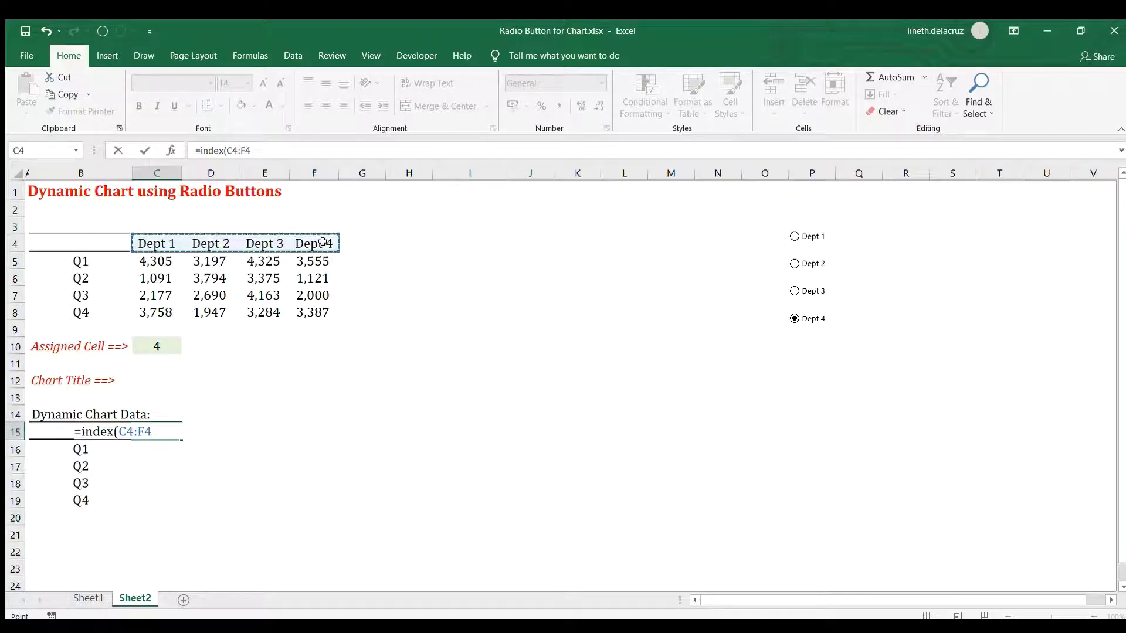
{"action": "type", "text": ","}
{"action": "type", "text": ","}
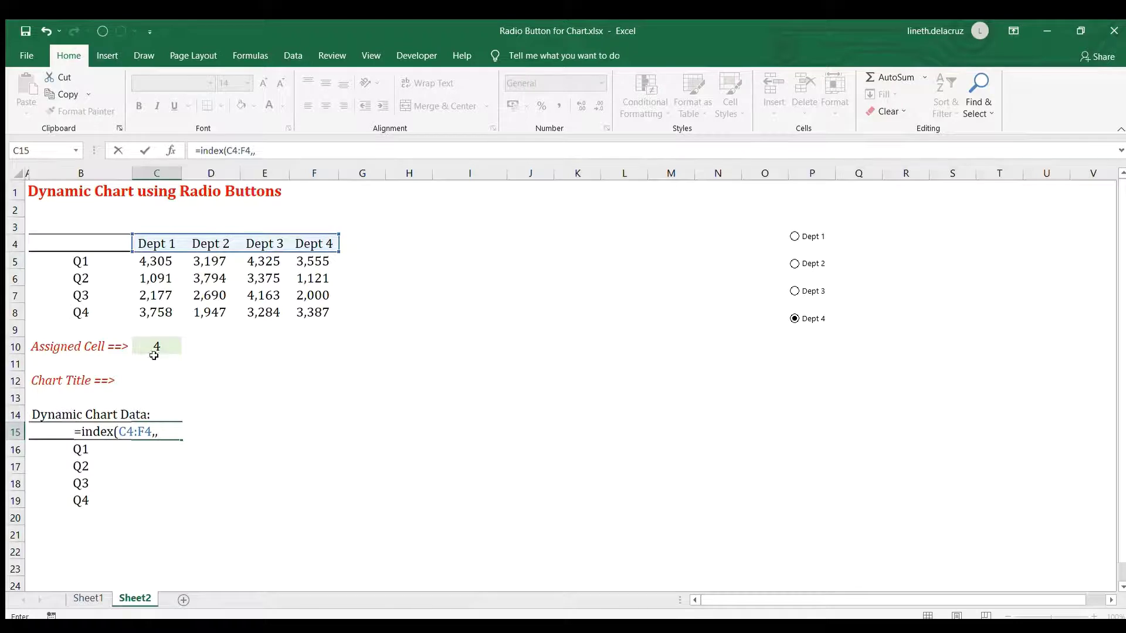
{"action": "left_click", "coordinate": [152, 346]}
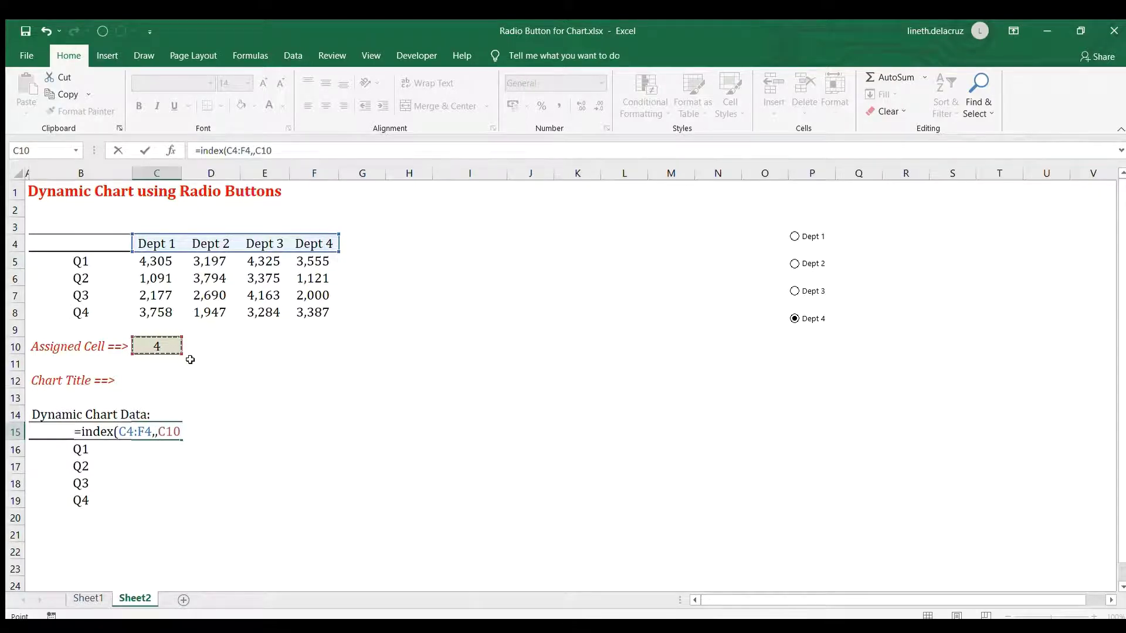
{"action": "type", "text": ")"}
{"action": "key", "text": "ctrl+Return"}
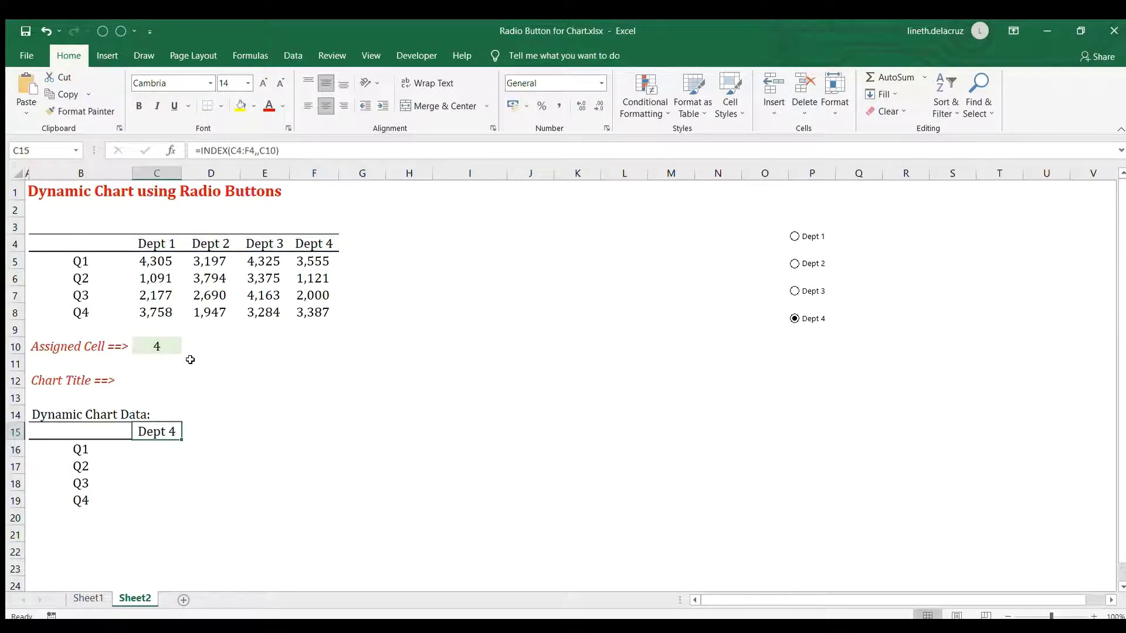
{"action": "left_click", "coordinate": [794, 236]}
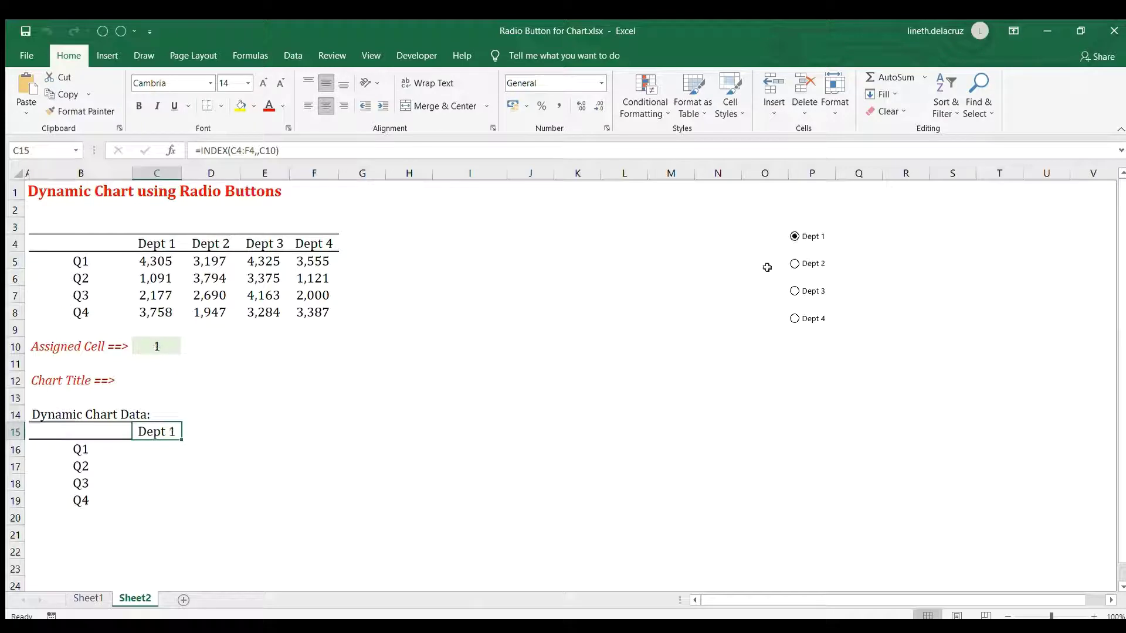
{"action": "left_click", "coordinate": [160, 456]}
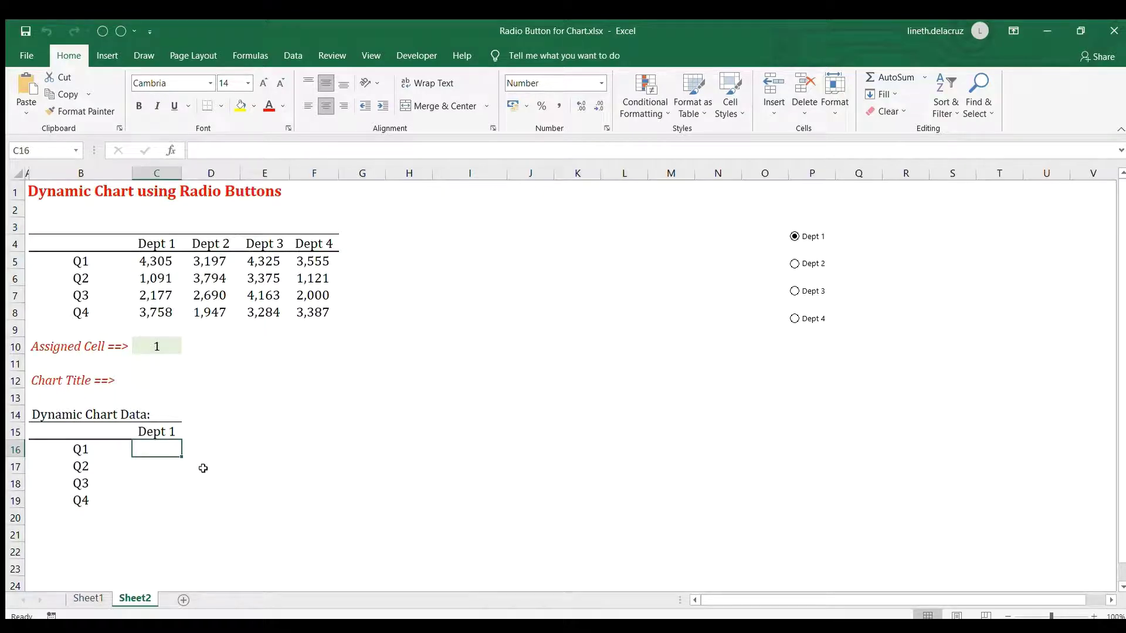
Step: In C16 begin =INDEX($C$5:$F$8,MATCH(B16,$B$5:$B$8,) to locate the quarter row
{"action": "type", "text": "=inde"}
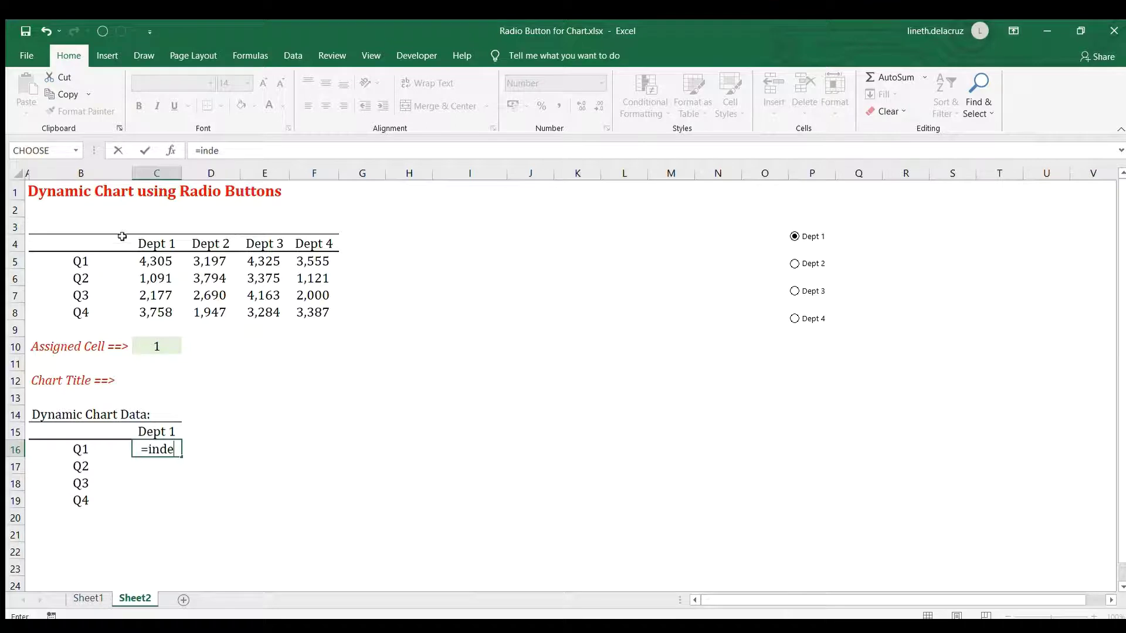
{"action": "type", "text": "x("}
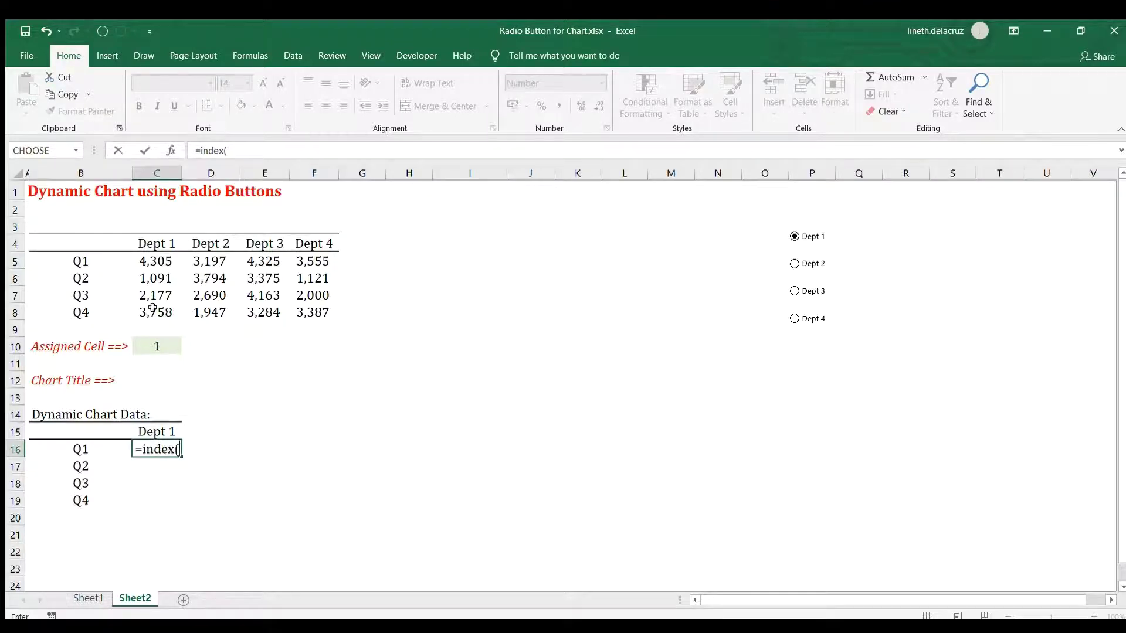
{"action": "left_click_drag", "start_coordinate": [155, 259], "coordinate": [306, 310]}
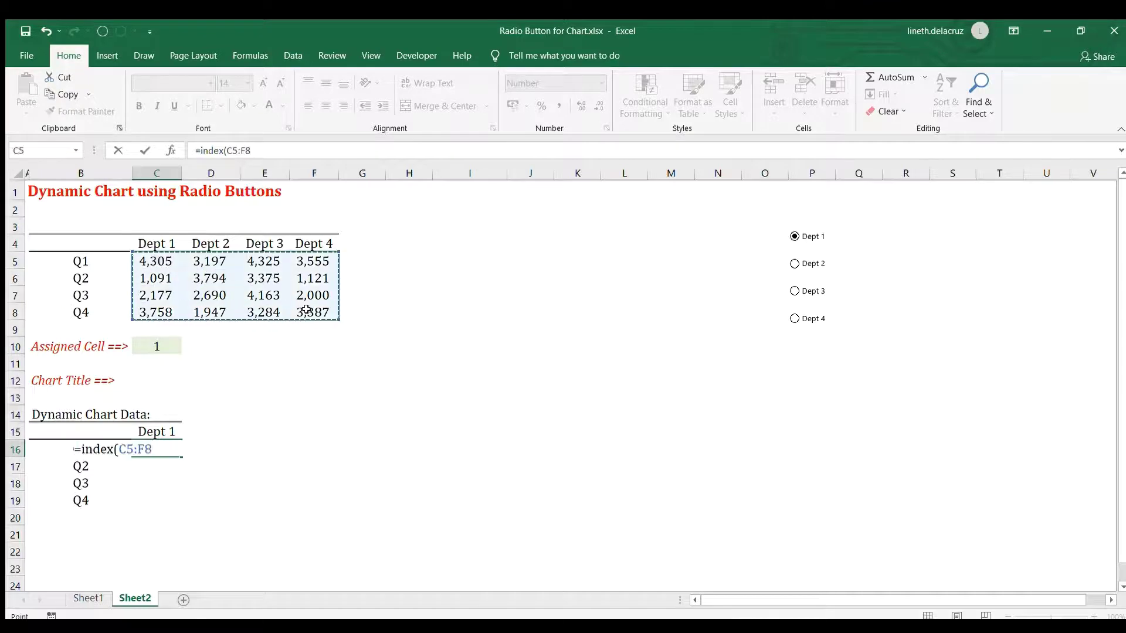
{"action": "key", "text": "F4"}
{"action": "type", "text": ","}
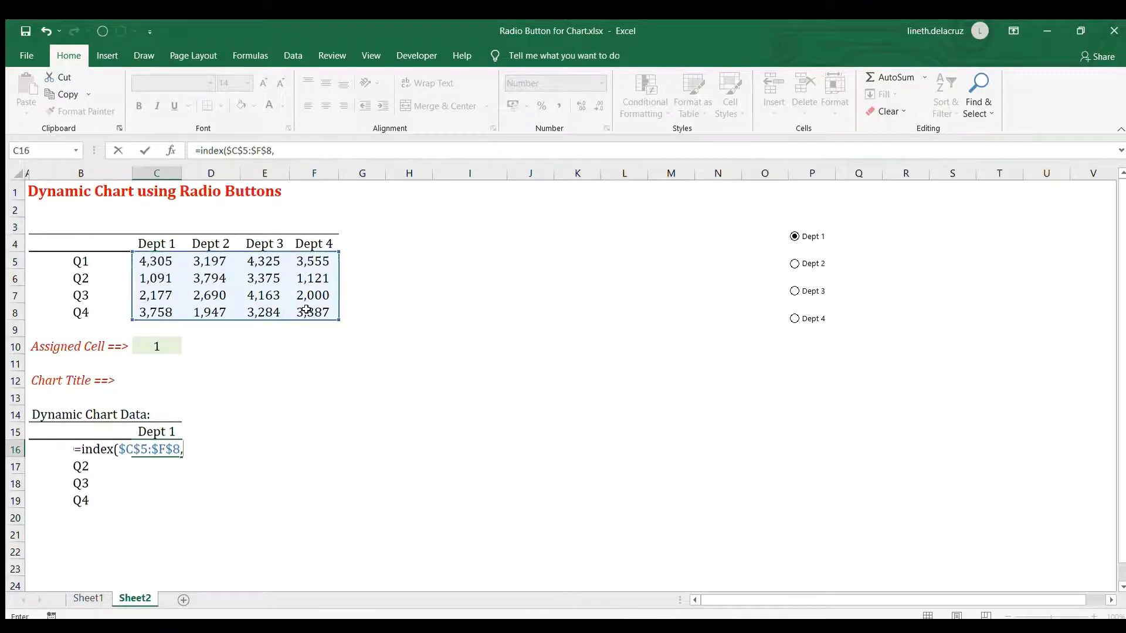
{"action": "type", "text": "match("}
{"action": "left_click", "coordinate": [36, 449]}
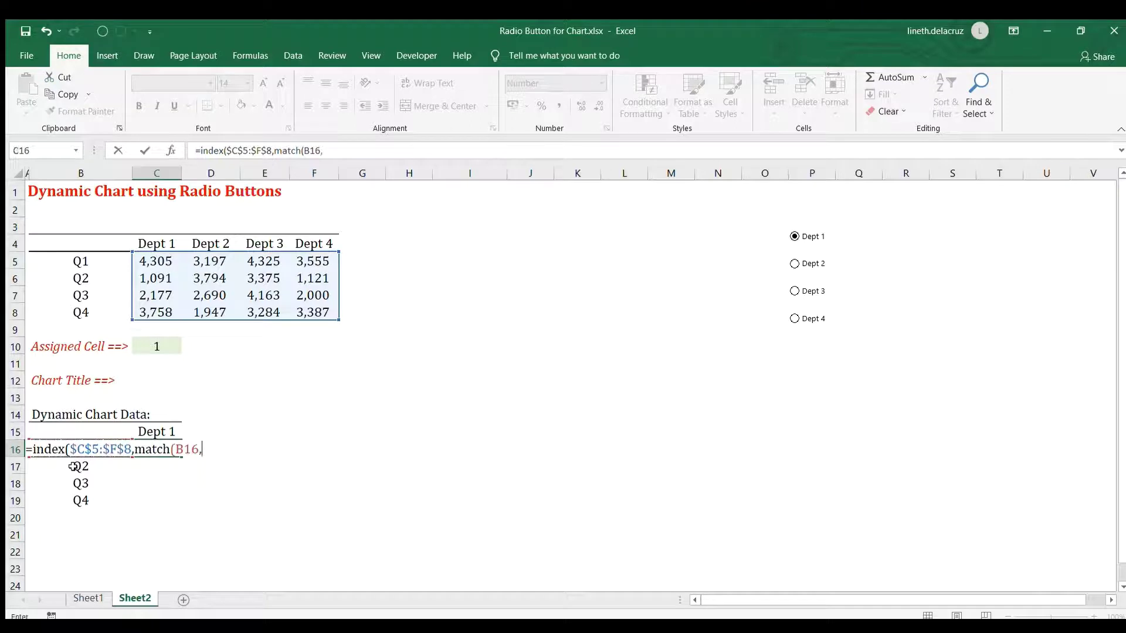
{"action": "type", "text": ","}
{"action": "left_click", "coordinate": [72, 258]}
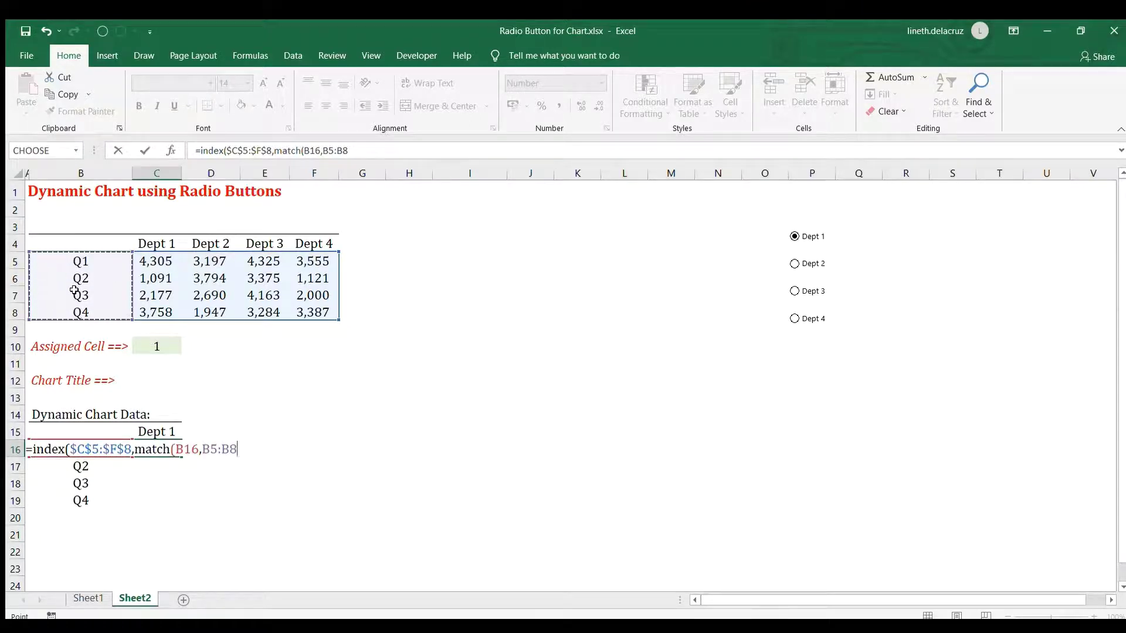
{"action": "key", "text": "F4"}
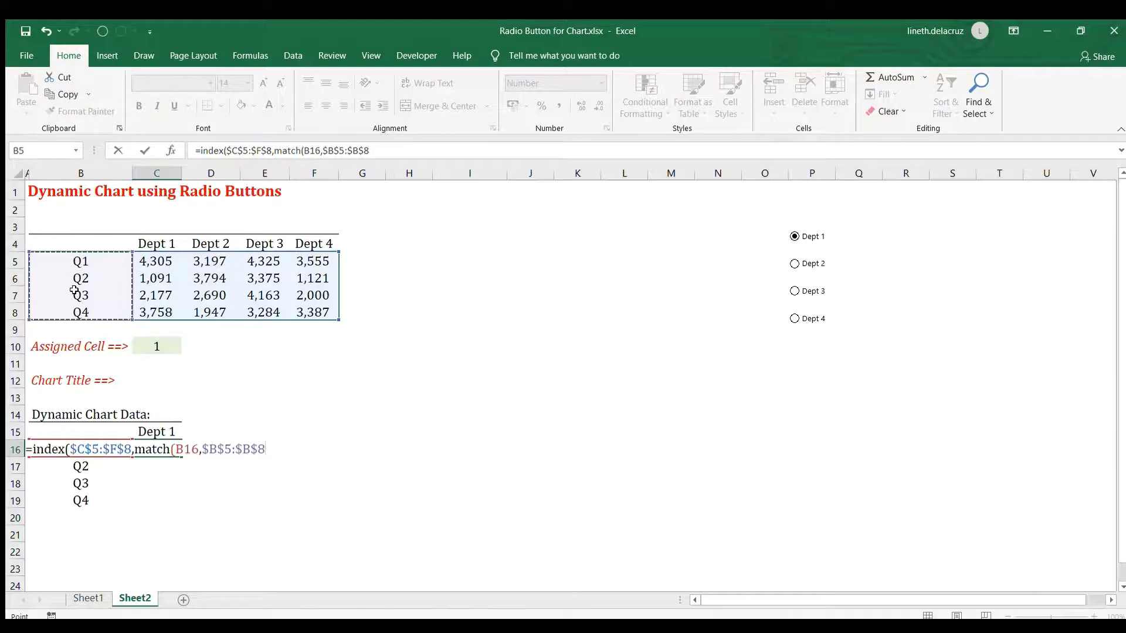
{"action": "type", "text": ",),match("}
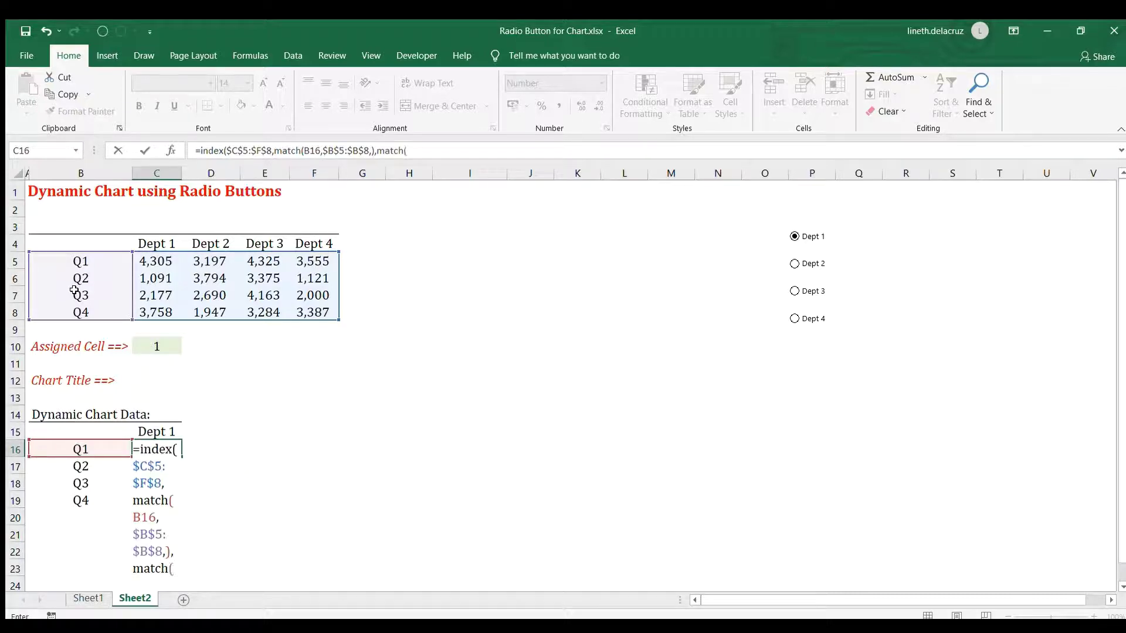
Step: Add MATCH(C$15,$C$4:$F$4,) for the department column and commit, returning 4,305
{"action": "left_click", "coordinate": [156, 435]}
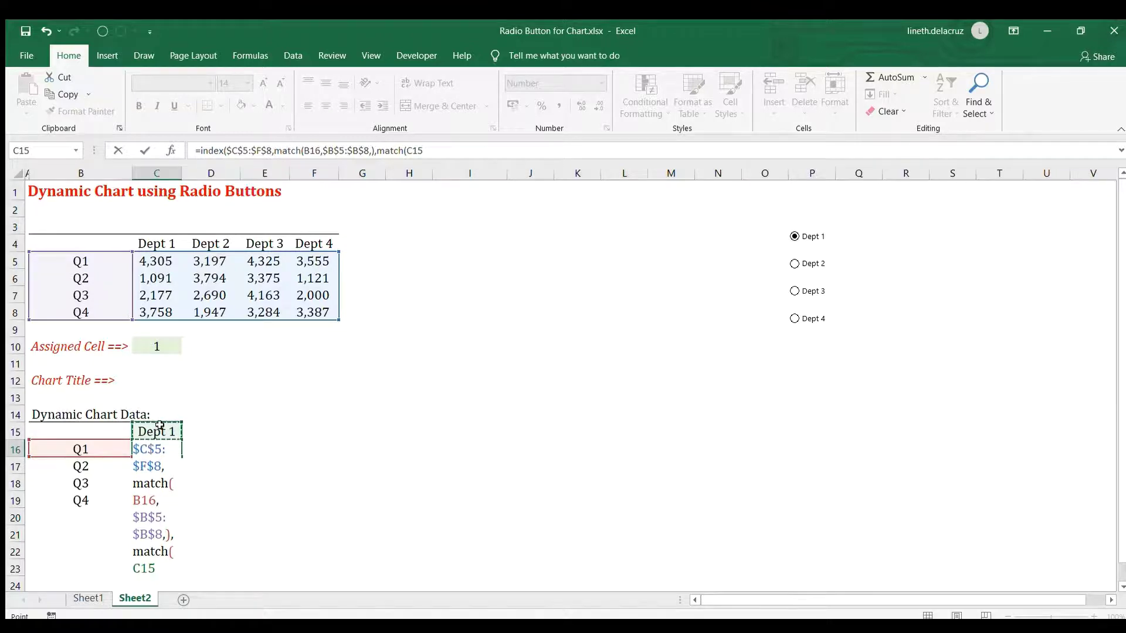
{"action": "key", "text": "F4"}
{"action": "key", "text": "F4"}
{"action": "type", "text": ","}
{"action": "left_click_drag", "start_coordinate": [151, 242], "coordinate": [339, 245]}
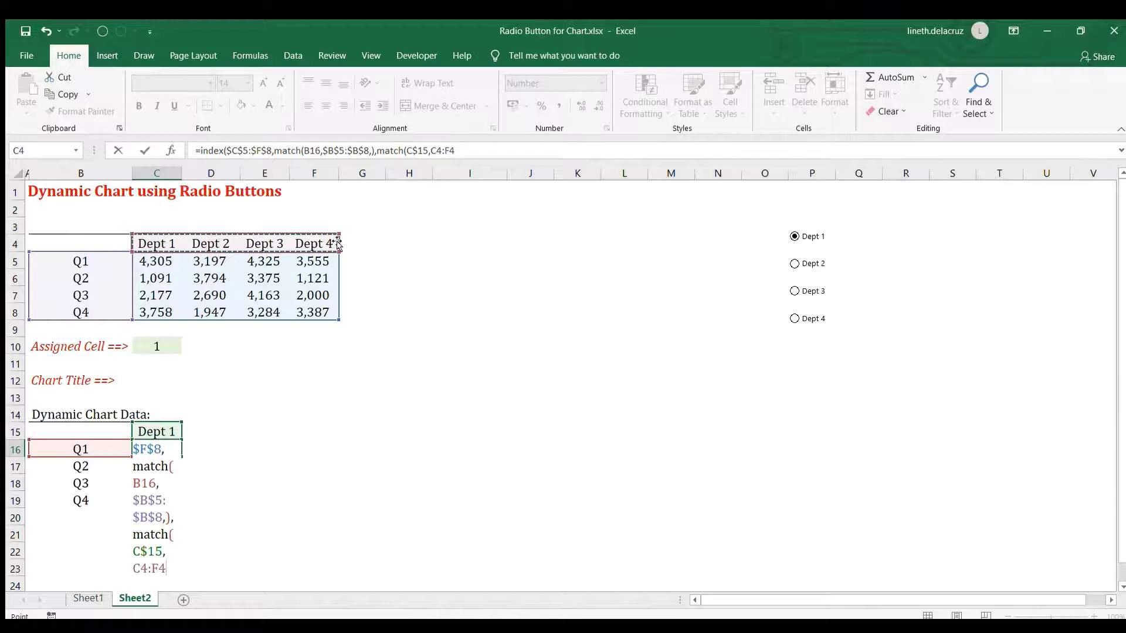
{"action": "key", "text": "F4"}
{"action": "type", "text": ","}
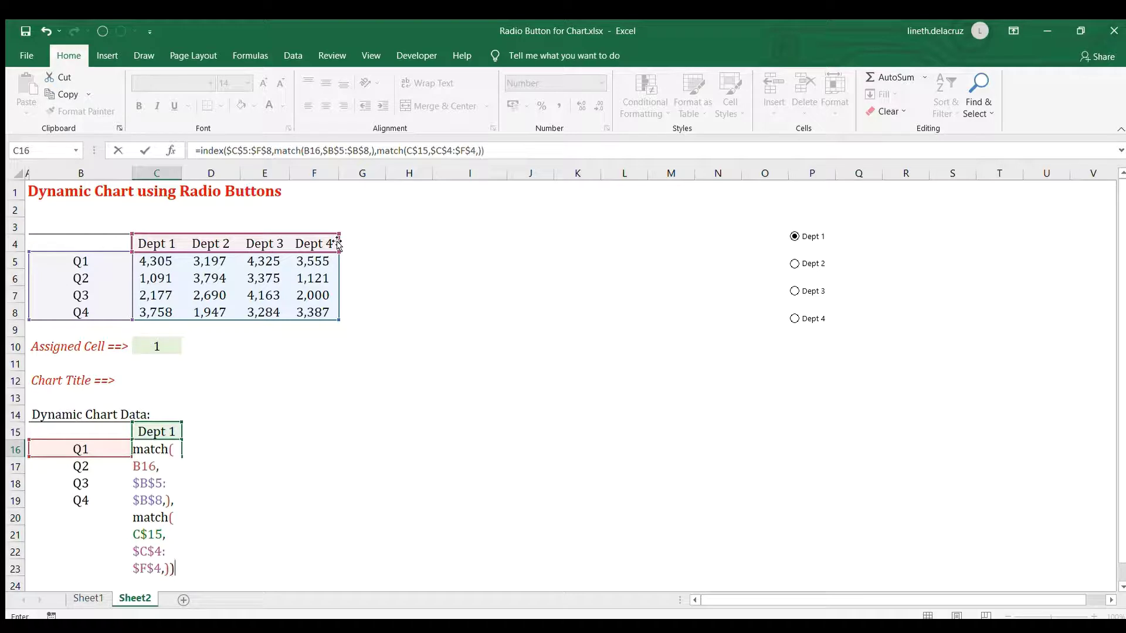
{"action": "key", "text": "Return"}
Step: Copy C16's formula into C17:C19, then pick Dept 2 and Dept 3 to check the figures update
{"action": "key", "text": "Up"}
{"action": "key", "text": "ctrl+c"}
{"action": "key", "text": "Down"}
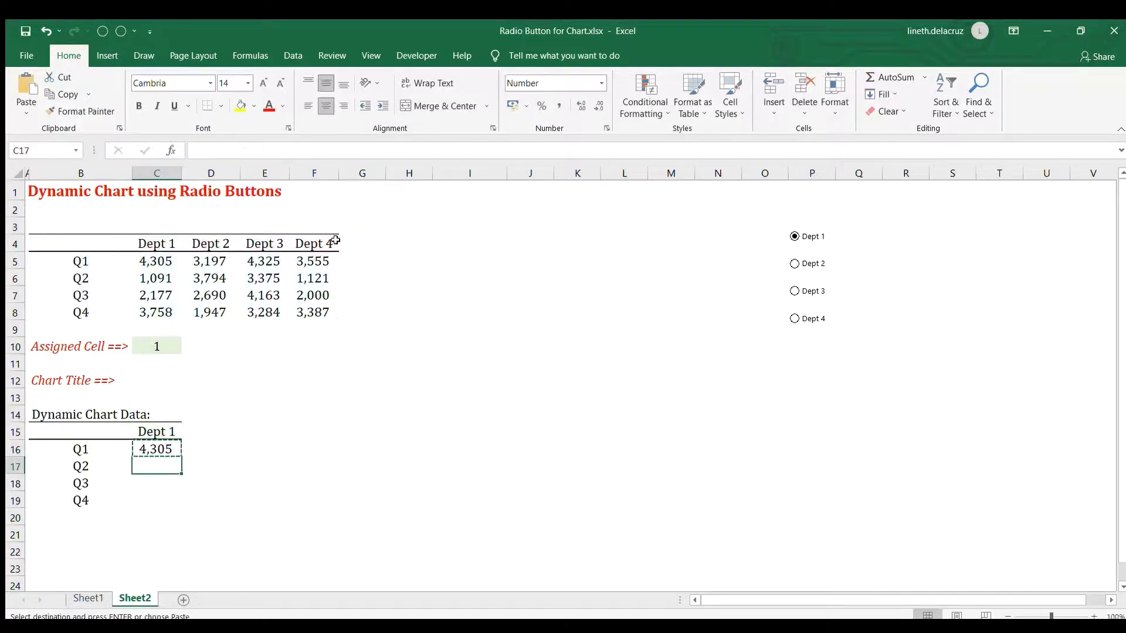
{"action": "key", "text": "shift+Down"}
{"action": "key", "text": "shift+Down"}
{"action": "key", "text": "ctrl+v"}
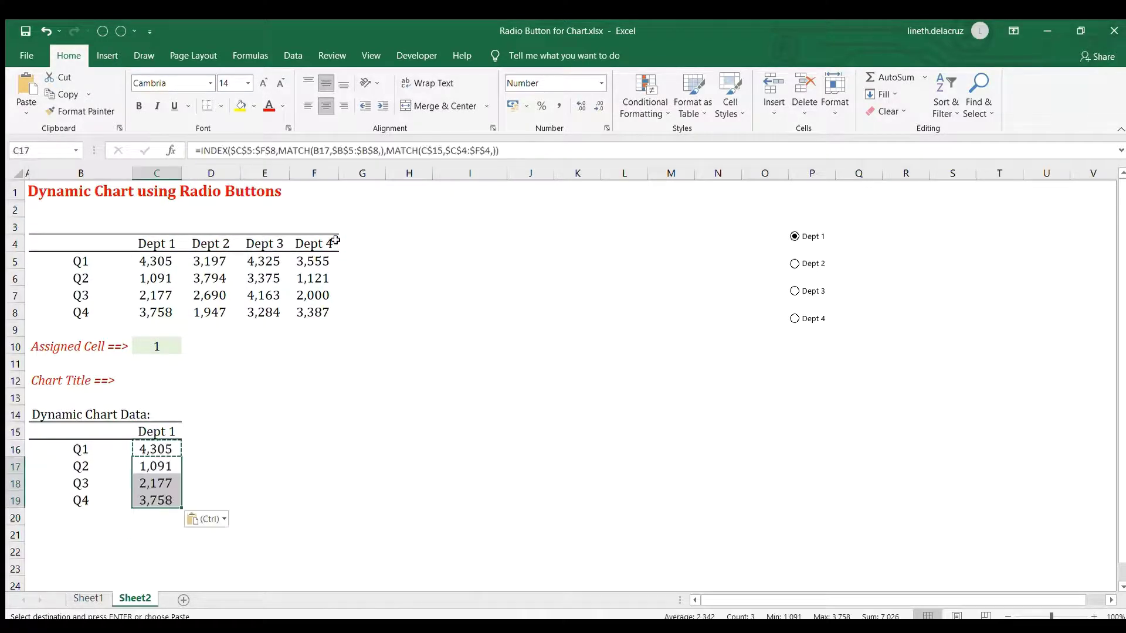
{"action": "left_click", "coordinate": [406, 410]}
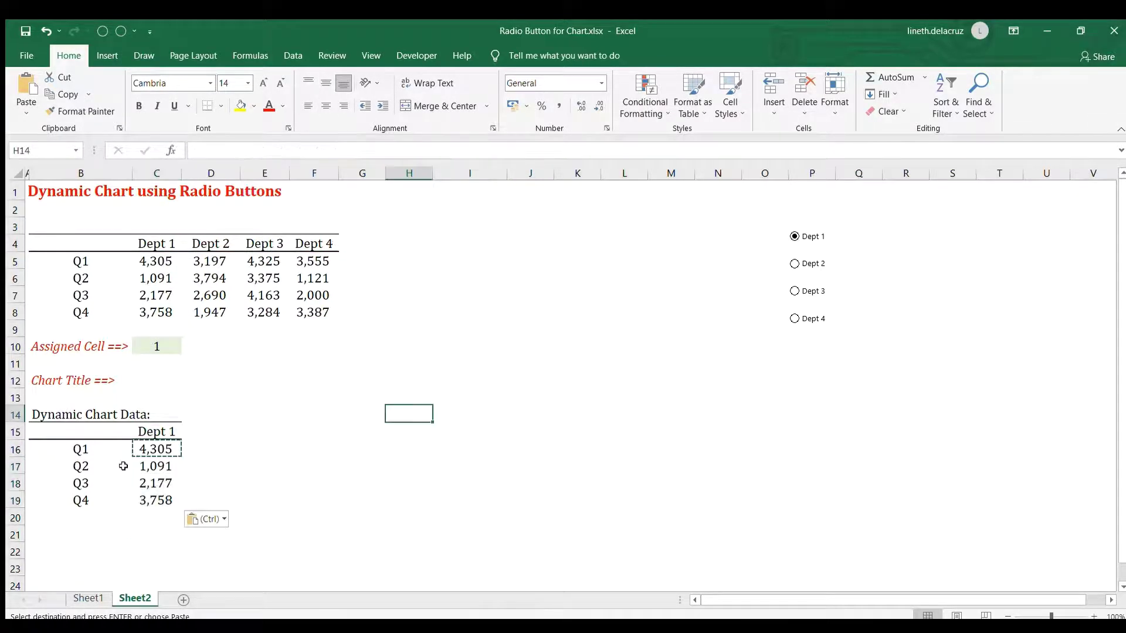
{"action": "left_click", "coordinate": [807, 263]}
{"action": "left_click", "coordinate": [803, 282]}
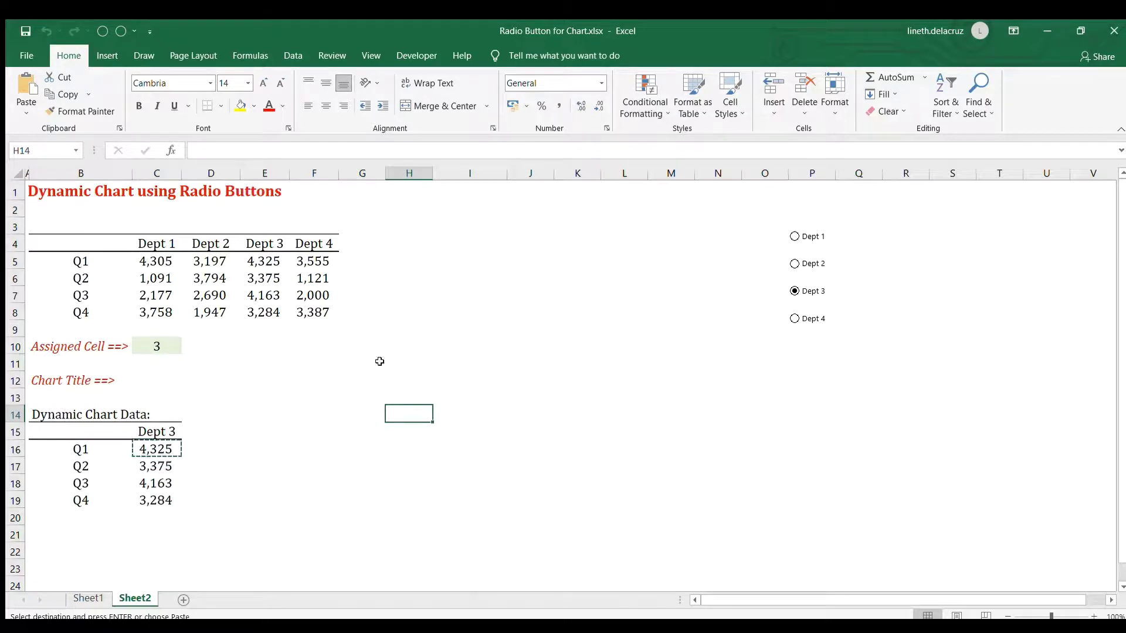
Step: Insert a recommended clustered column chart of B15:C19 and move it up beside the table
{"action": "left_click", "coordinate": [339, 369]}
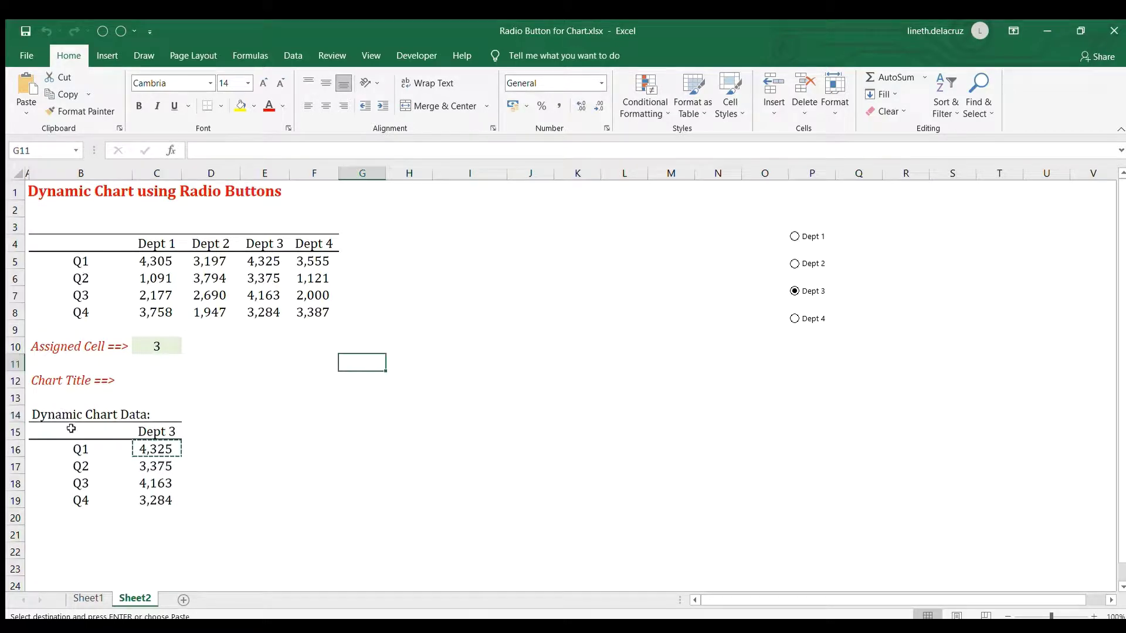
{"action": "left_click_drag", "start_coordinate": [71, 431], "coordinate": [156, 501]}
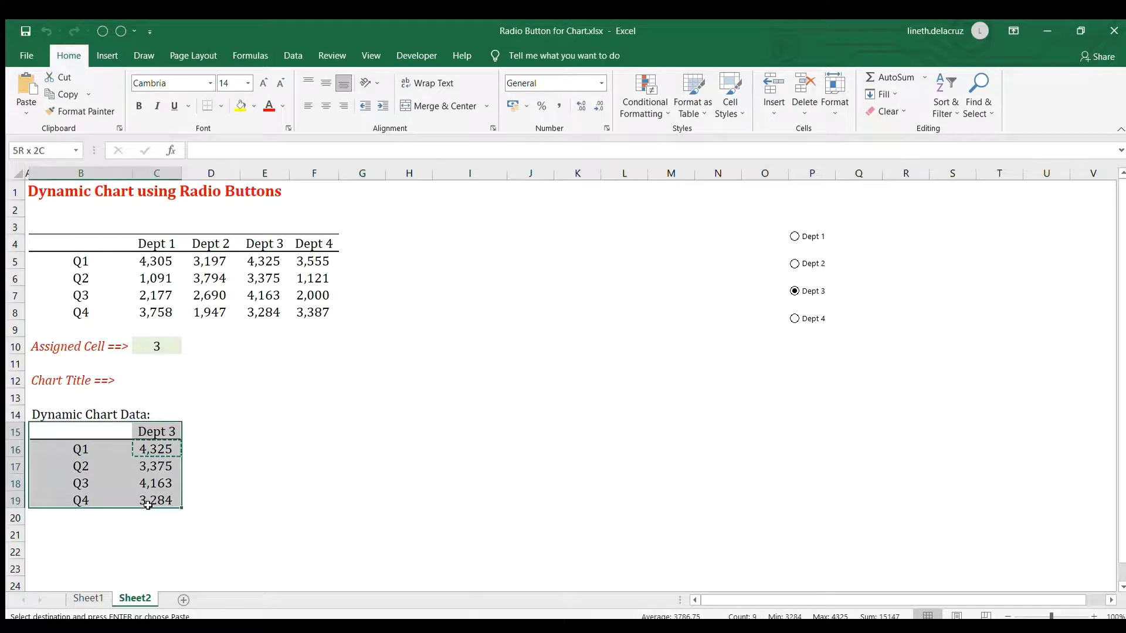
{"action": "left_click", "coordinate": [107, 55]}
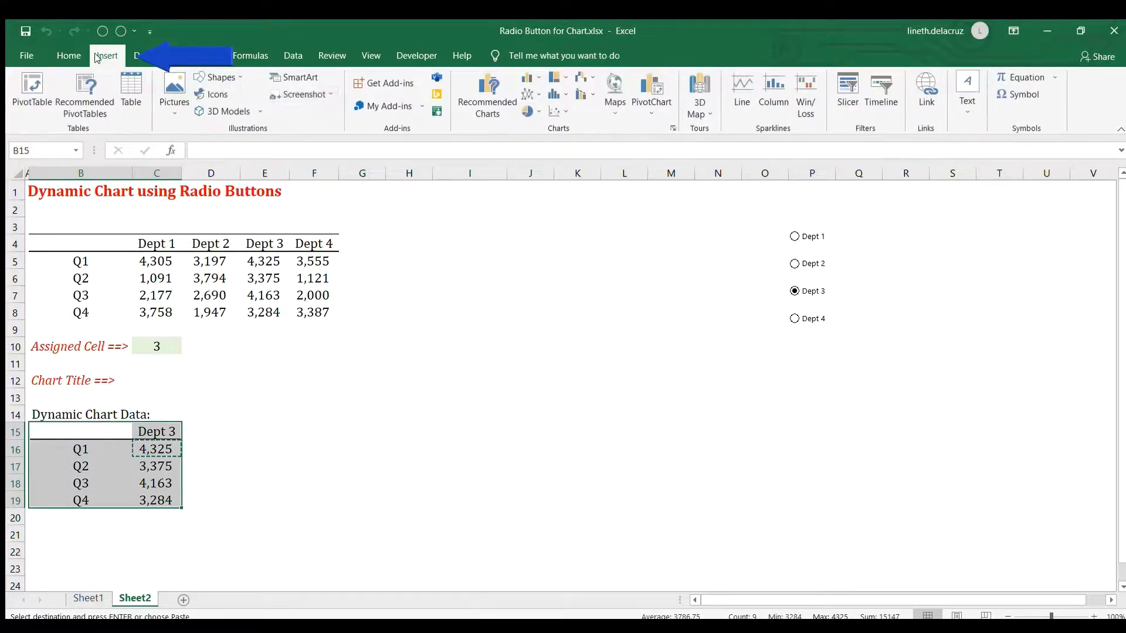
{"action": "left_click", "coordinate": [488, 94]}
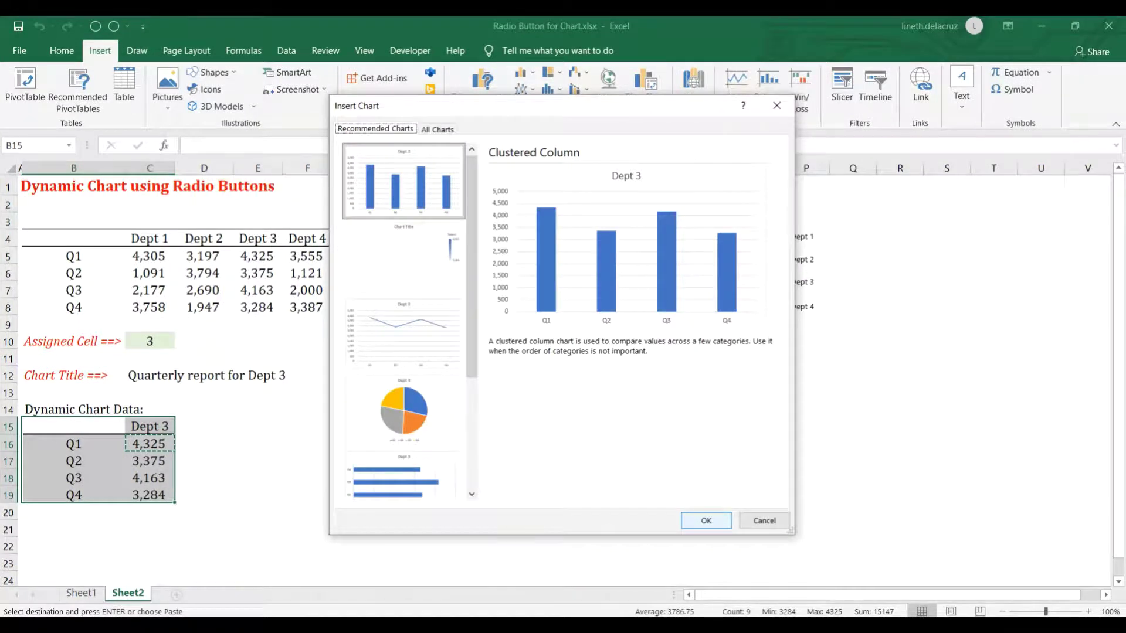
{"action": "left_click", "coordinate": [706, 521]}
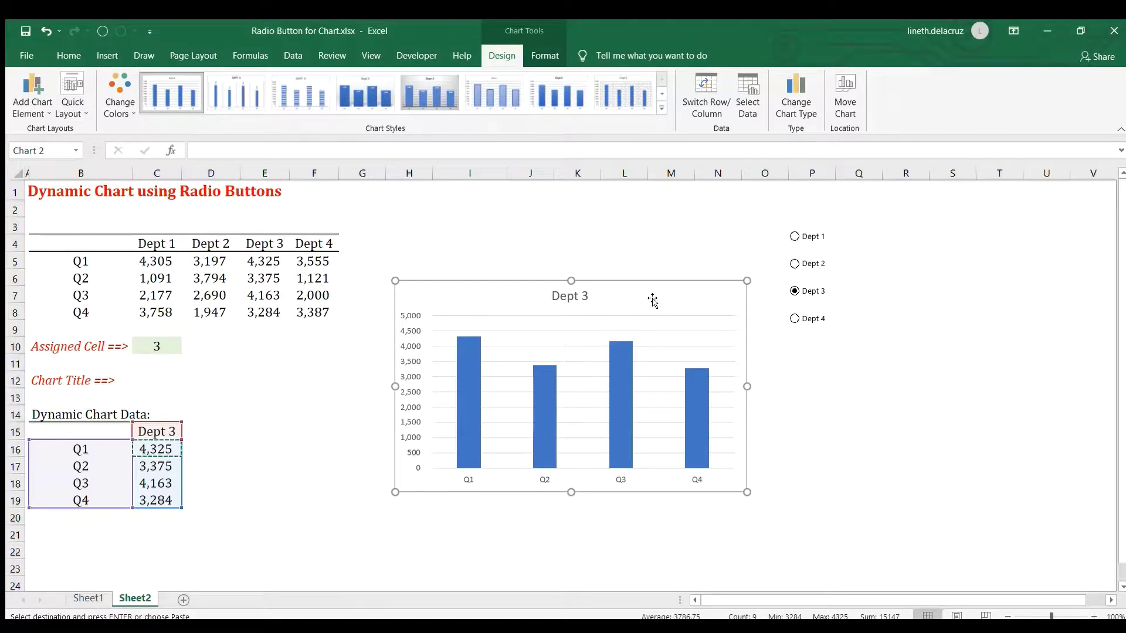
{"action": "left_click_drag", "start_coordinate": [644, 291], "coordinate": [646, 221]}
Step: Cycle the department through Dept 1 to Dept 4, ending on Dept 4, and select the chart
{"action": "left_click", "coordinate": [801, 238]}
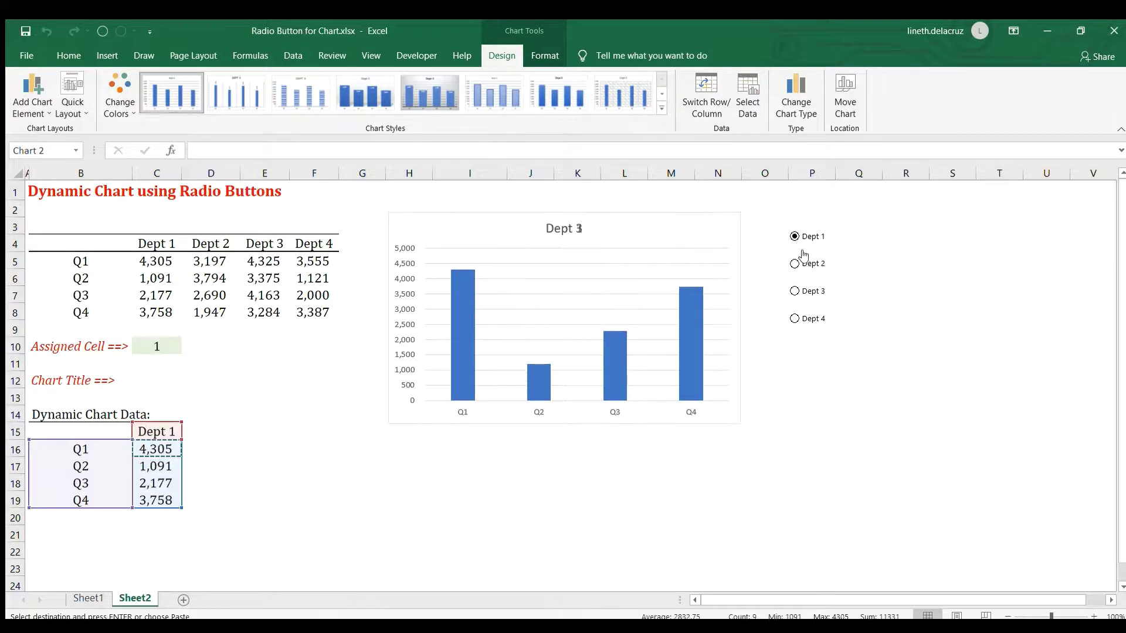
{"action": "left_click", "coordinate": [799, 265]}
{"action": "left_click", "coordinate": [798, 291]}
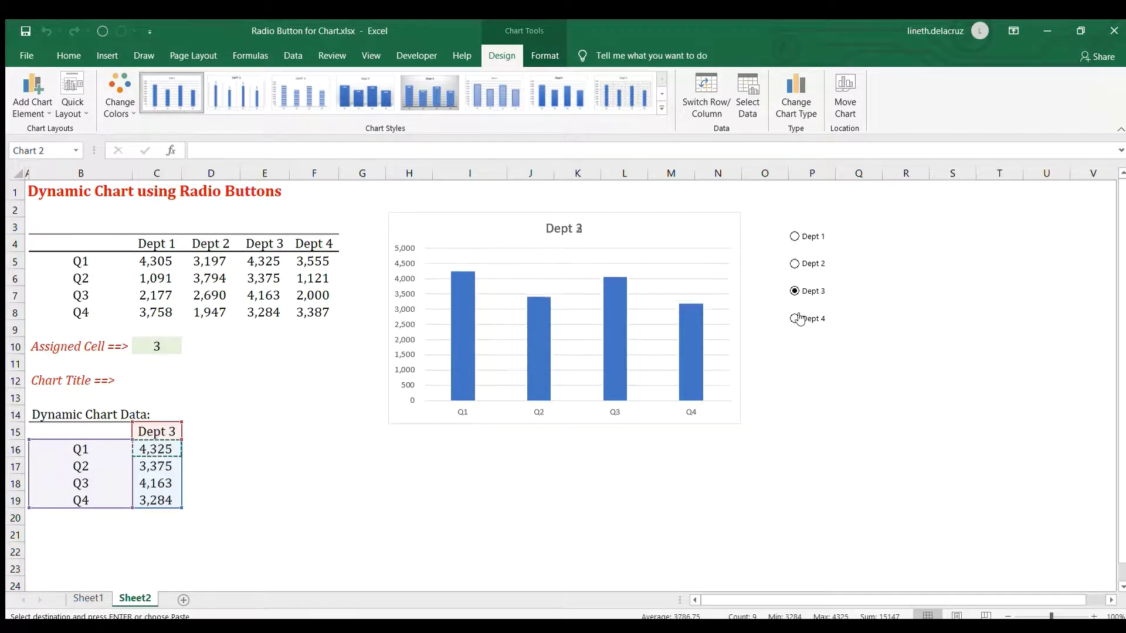
{"action": "left_click", "coordinate": [799, 318]}
{"action": "left_click", "coordinate": [592, 238]}
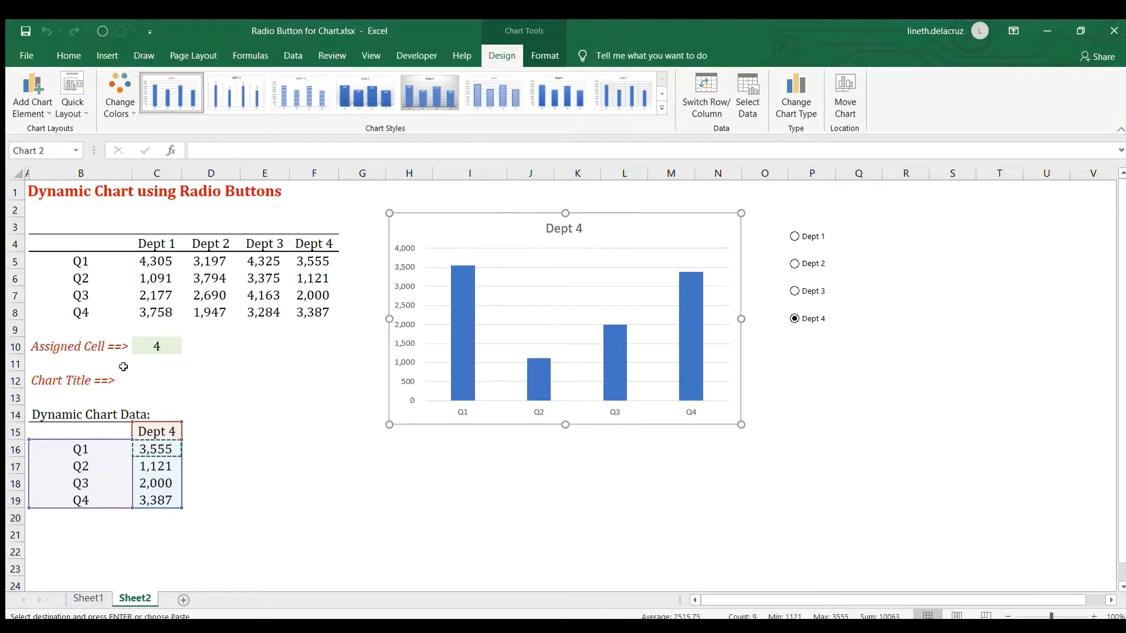
Step: Enter ="Quarterly report for"&" "&C15 in C12 so it reads 'Quarterly report for Dept 4'
{"action": "left_click", "coordinate": [144, 380]}
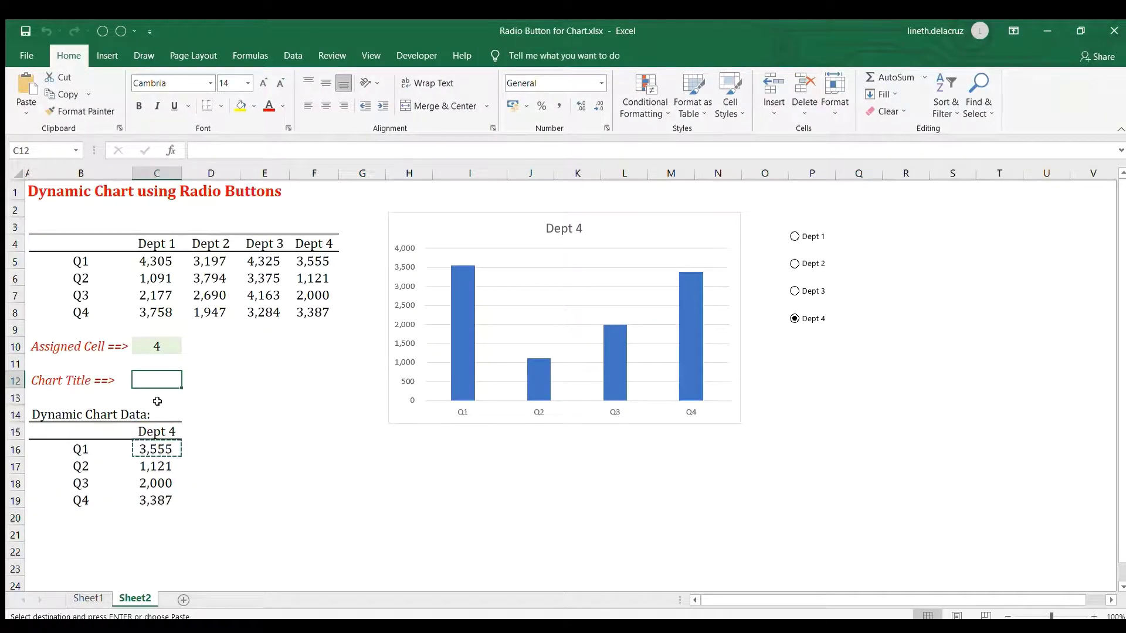
{"action": "type", "text": "\"Quar"}
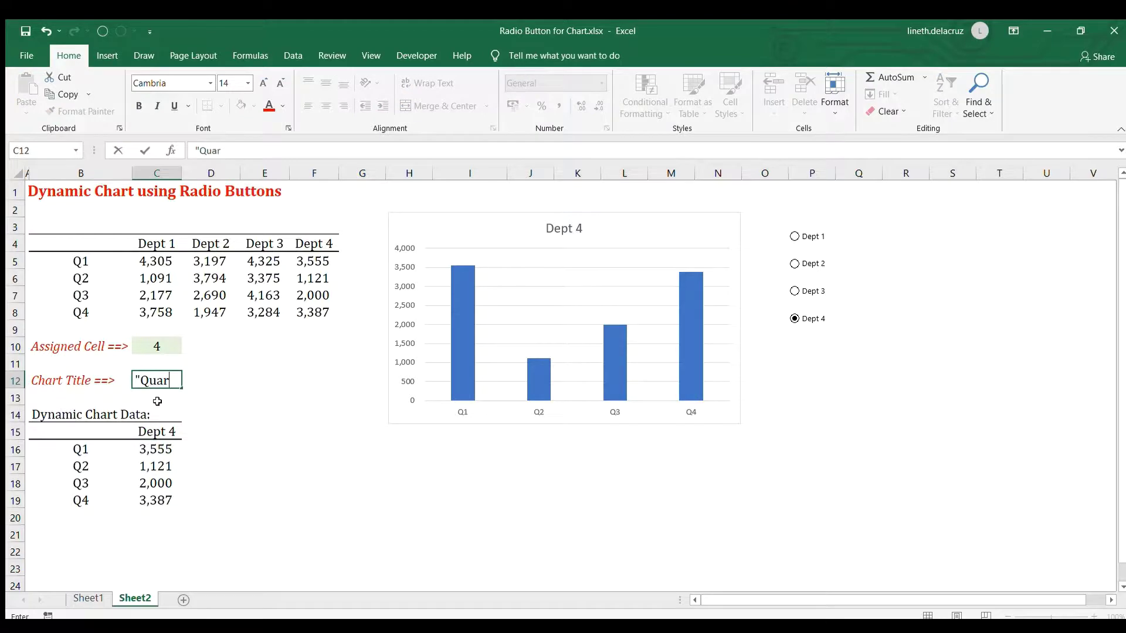
{"action": "type", "text": "terly report for"}
{"action": "key", "text": "BackSpace"}
{"action": "key", "text": "BackSpace"}
{"action": "key", "text": "BackSpace"}
{"action": "type", "text": "report for"}
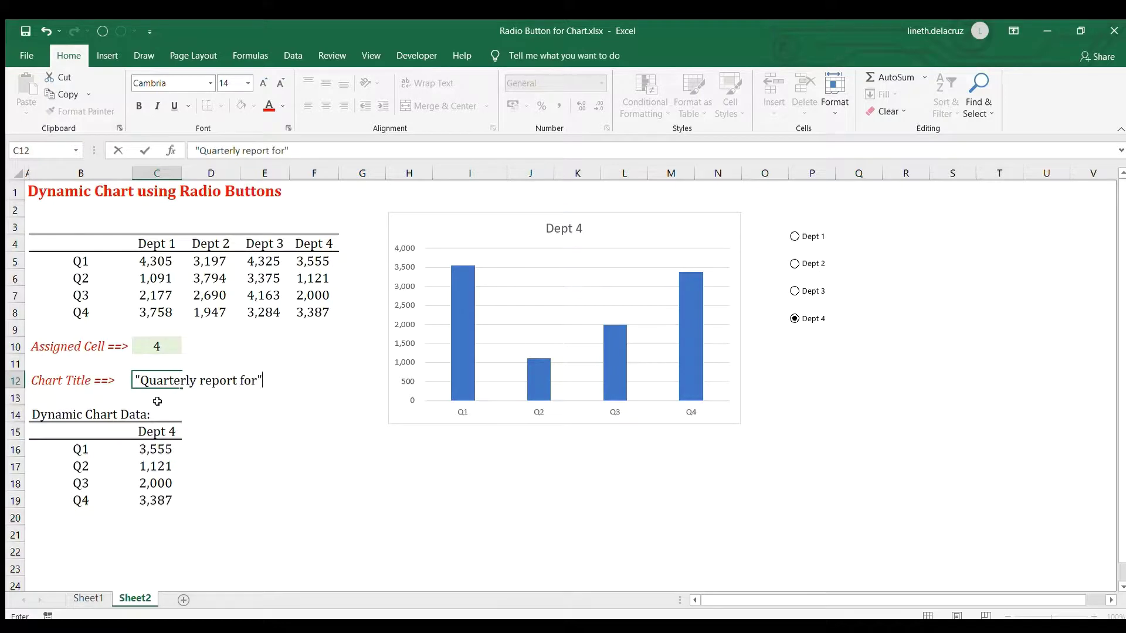
{"action": "type", "text": "\"&"}
{"action": "type", "text": "&"}
{"action": "left_click", "coordinate": [159, 437]}
{"action": "double_click", "coordinate": [151, 373]}
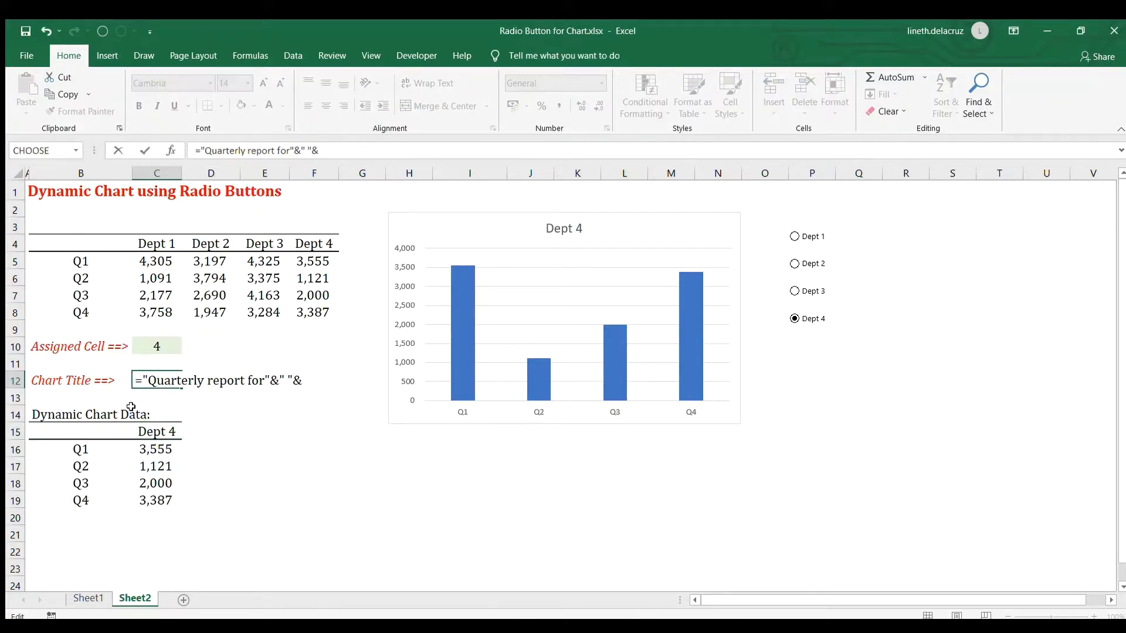
{"action": "left_click", "coordinate": [156, 437]}
{"action": "key", "text": "ctrl+Return"}
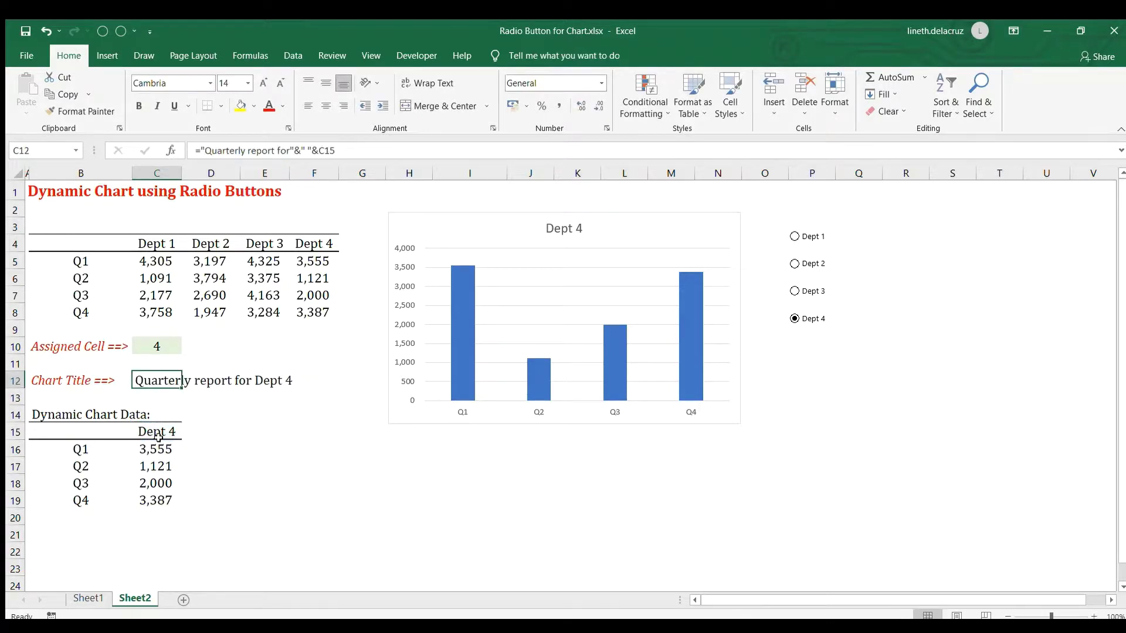
Step: Link the chart title to cell C12 with the formula =C12
{"action": "left_click", "coordinate": [551, 230]}
{"action": "type", "text": "="}
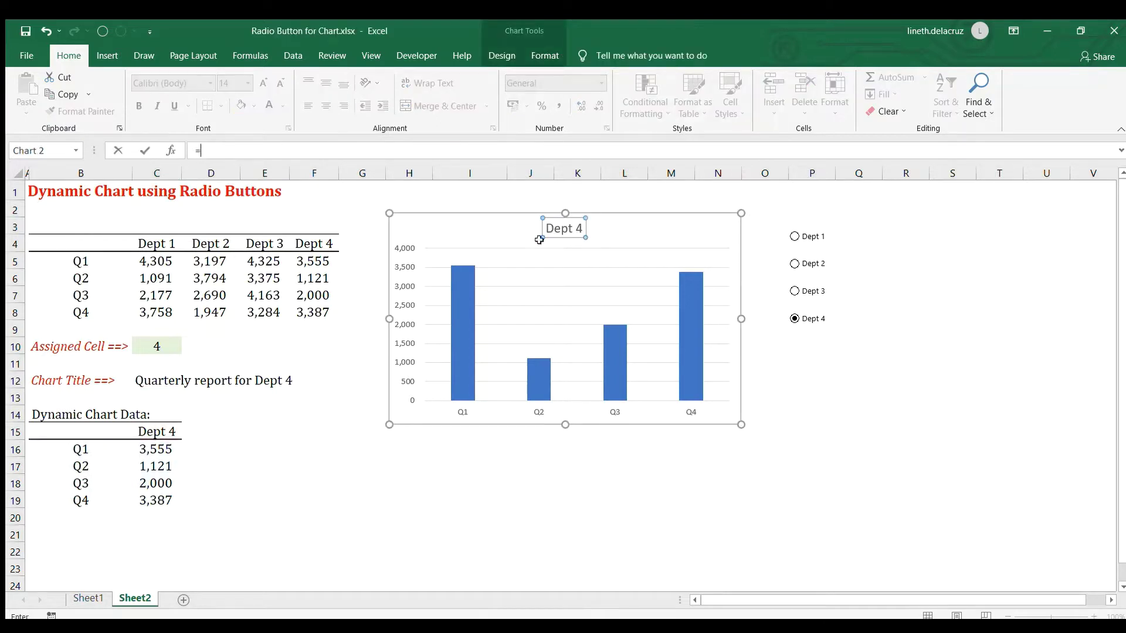
{"action": "left_click", "coordinate": [152, 381]}
{"action": "key", "text": "Return"}
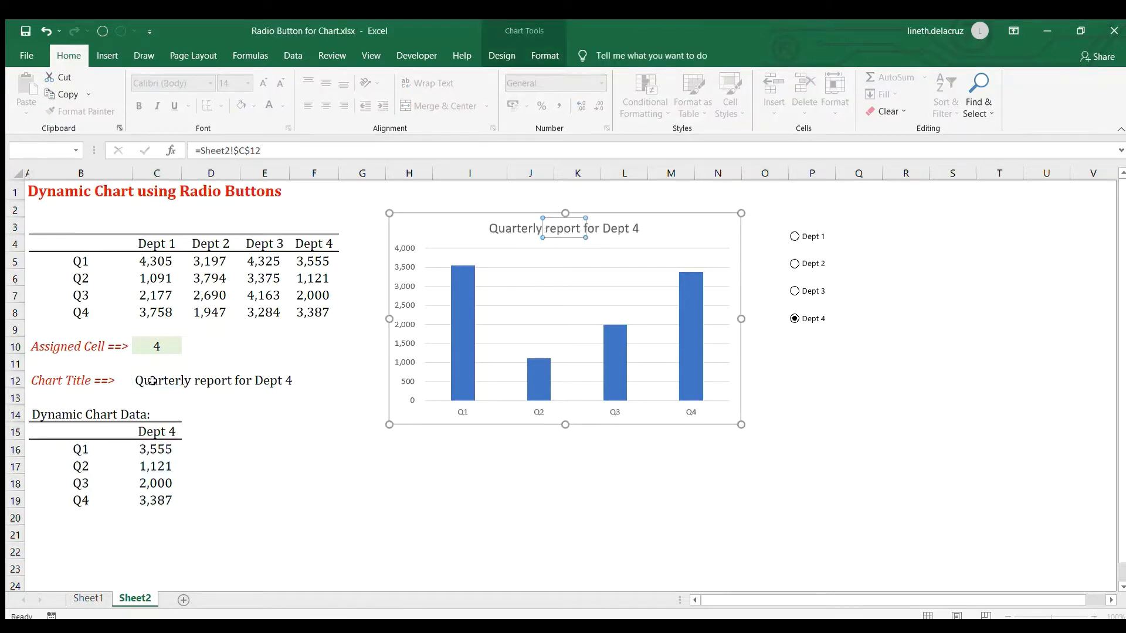
{"action": "left_click", "coordinate": [932, 382]}
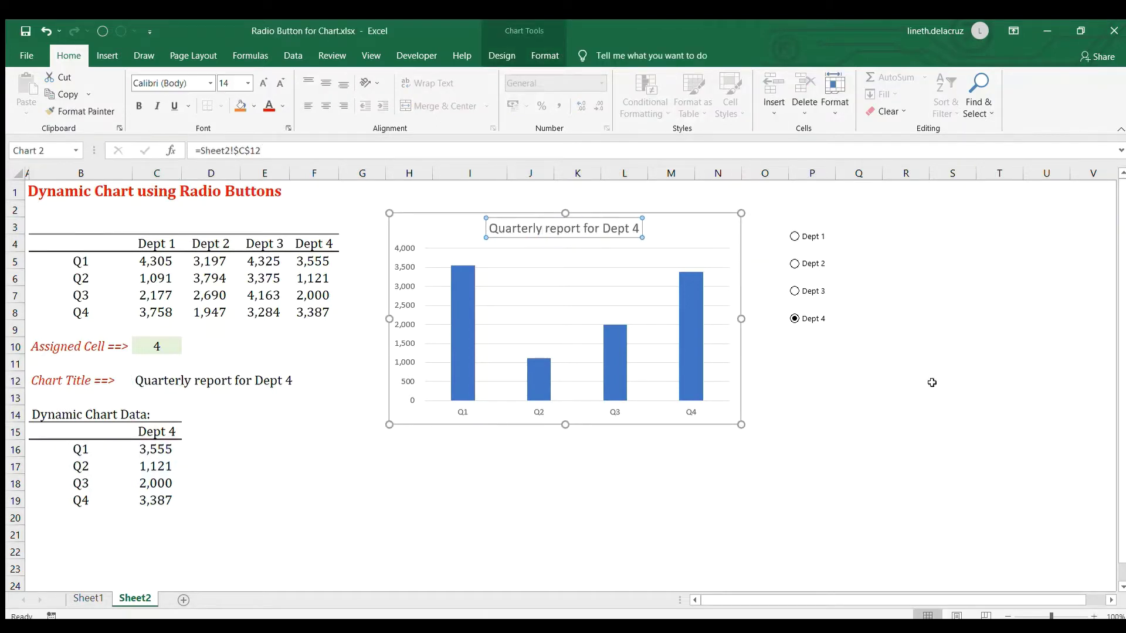
Step: Cycle the Dept option buttons through Dept 1 to 4, ending on Dept 1
{"action": "left_click", "coordinate": [803, 239]}
{"action": "left_click", "coordinate": [807, 267]}
{"action": "left_click", "coordinate": [805, 291]}
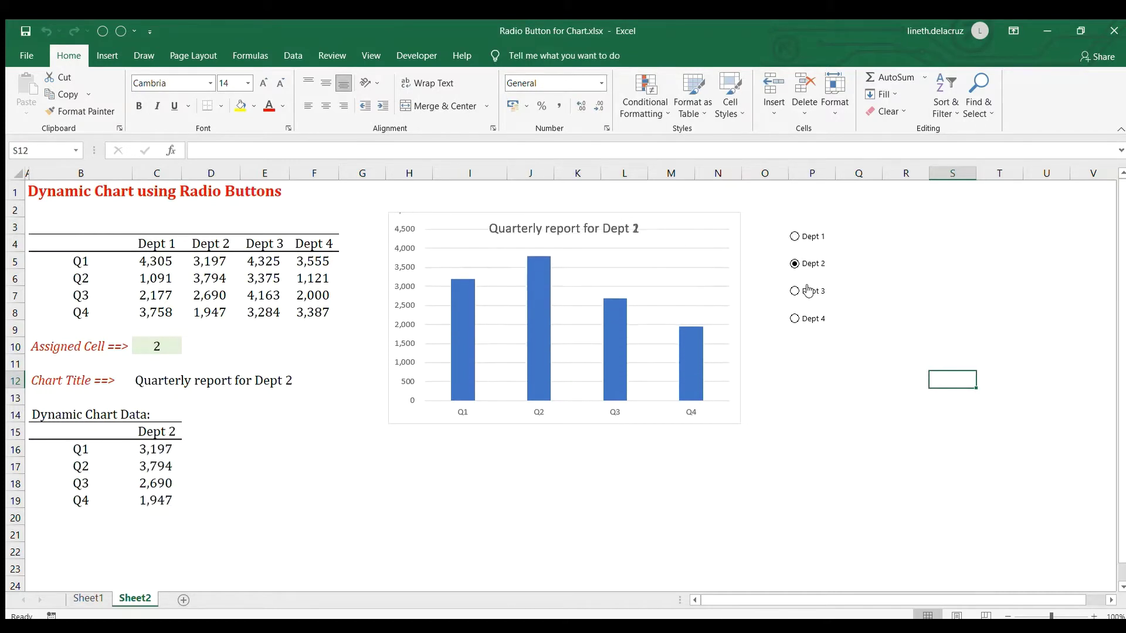
{"action": "left_click", "coordinate": [807, 319]}
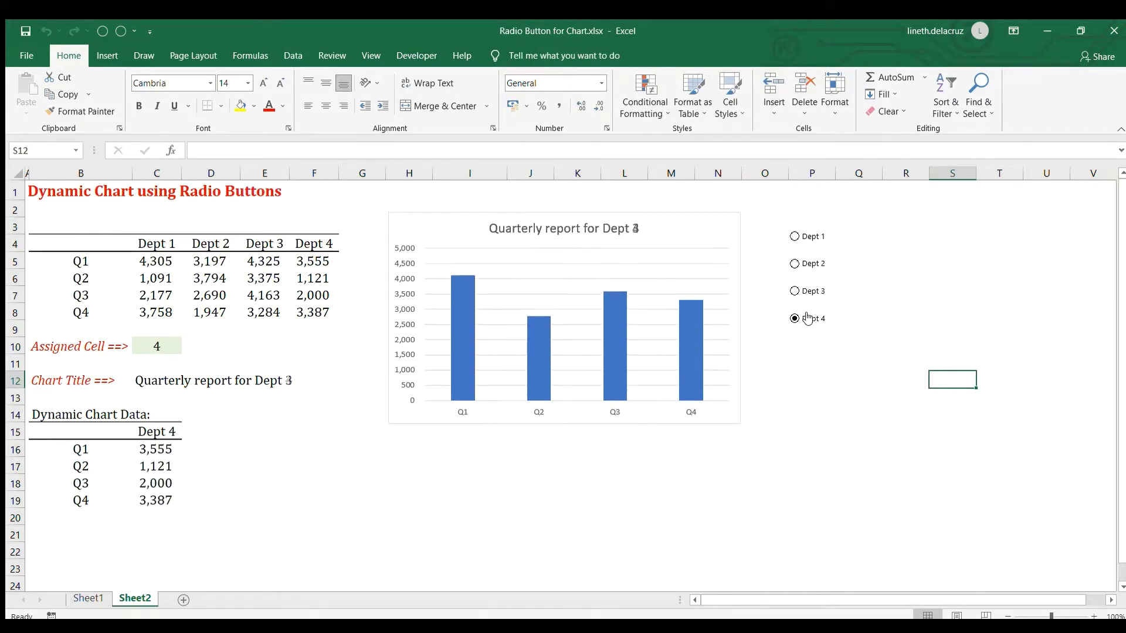
{"action": "left_click", "coordinate": [808, 237]}
{"action": "left_click", "coordinate": [809, 206]}
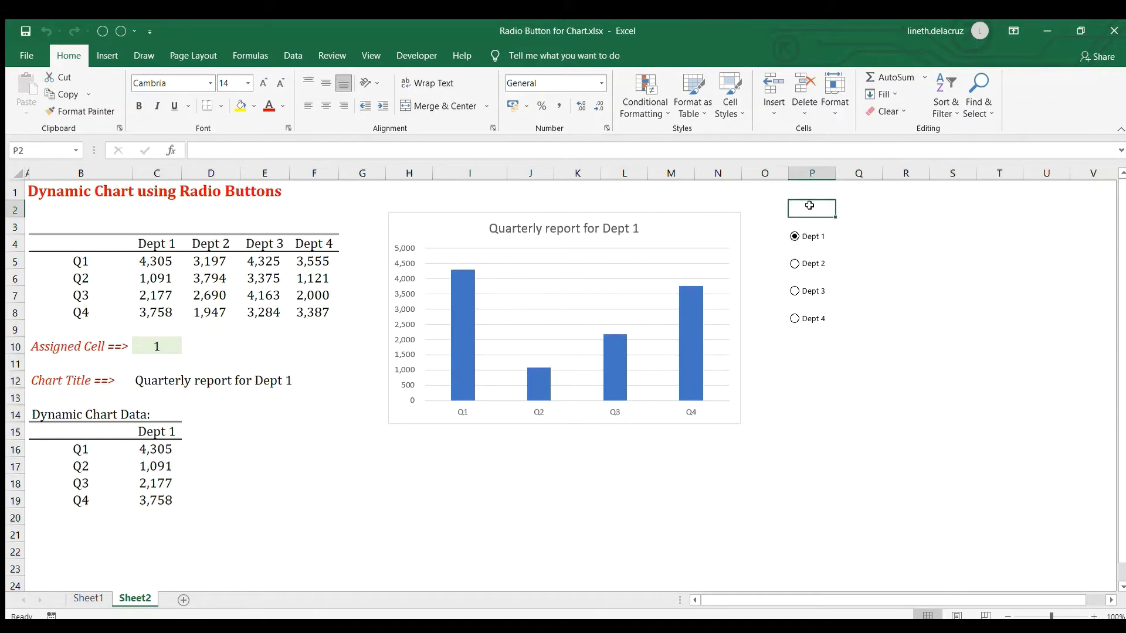